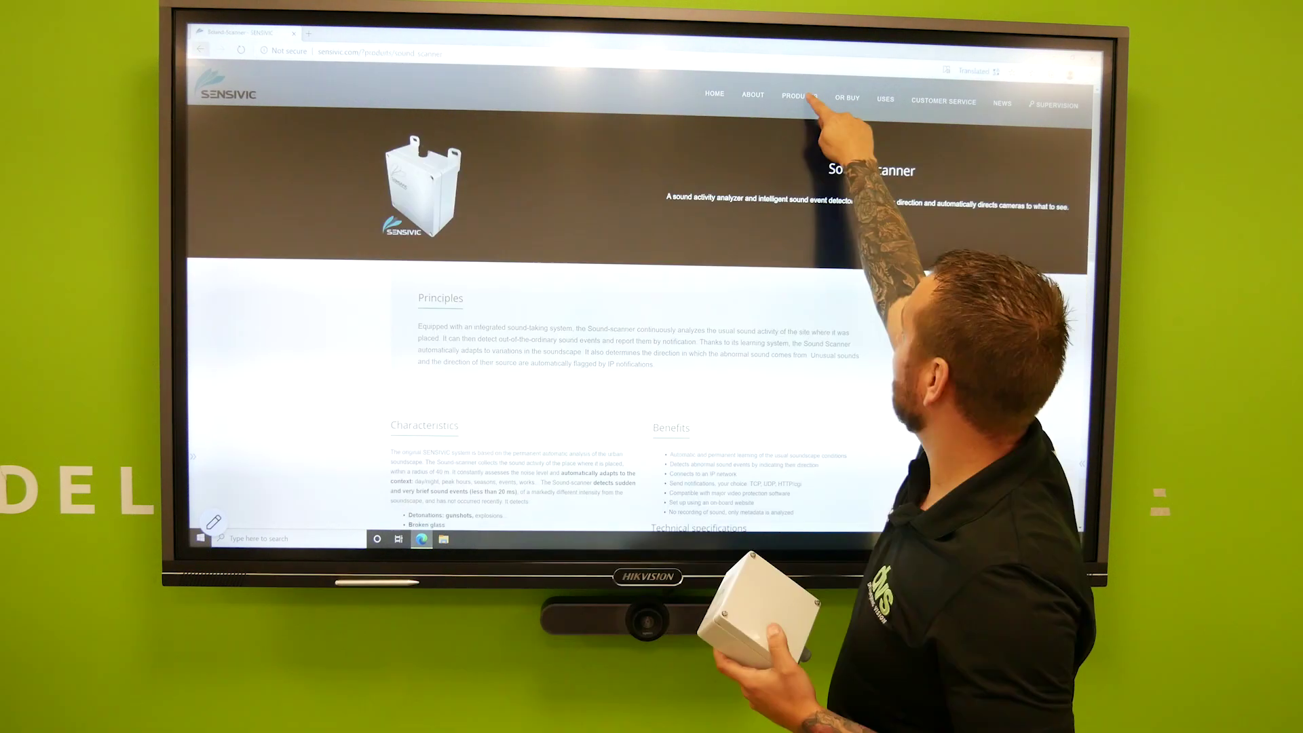
# Step: Open the Lasco product page from the Products menu
pyautogui.click(808, 96)
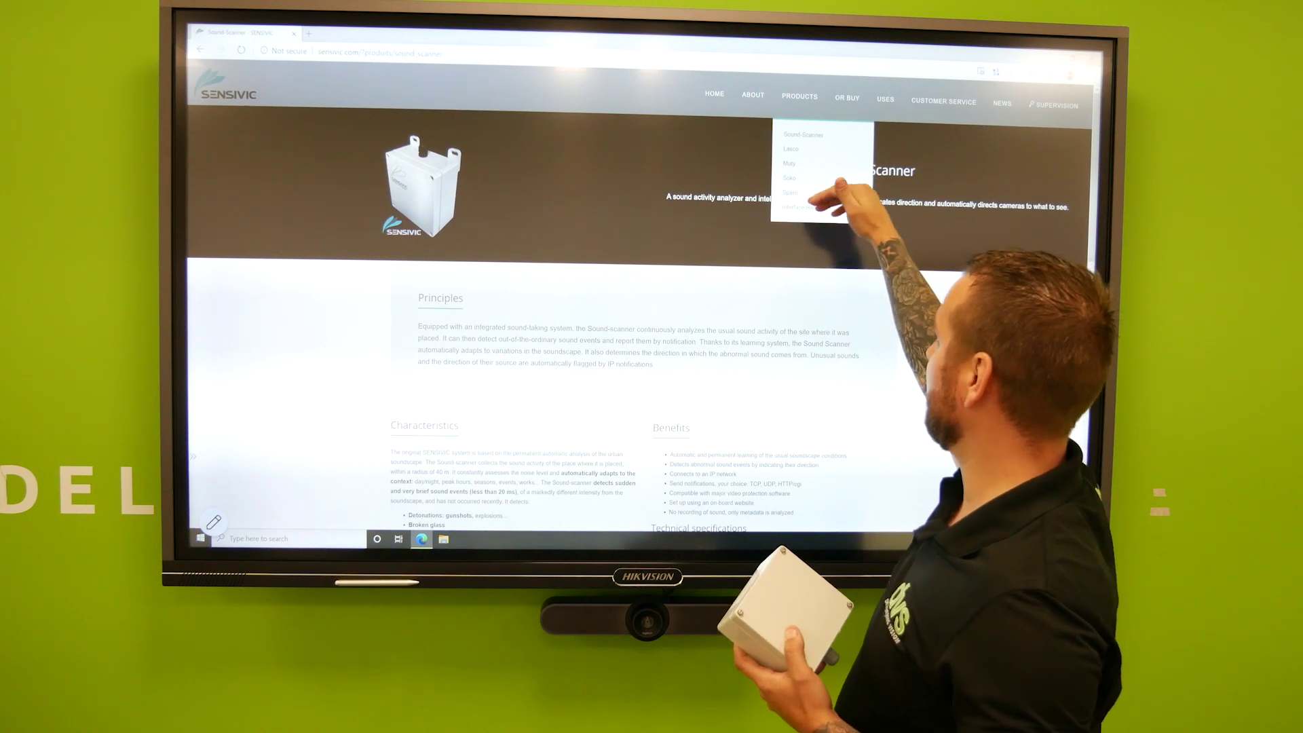
pyautogui.click(788, 148)
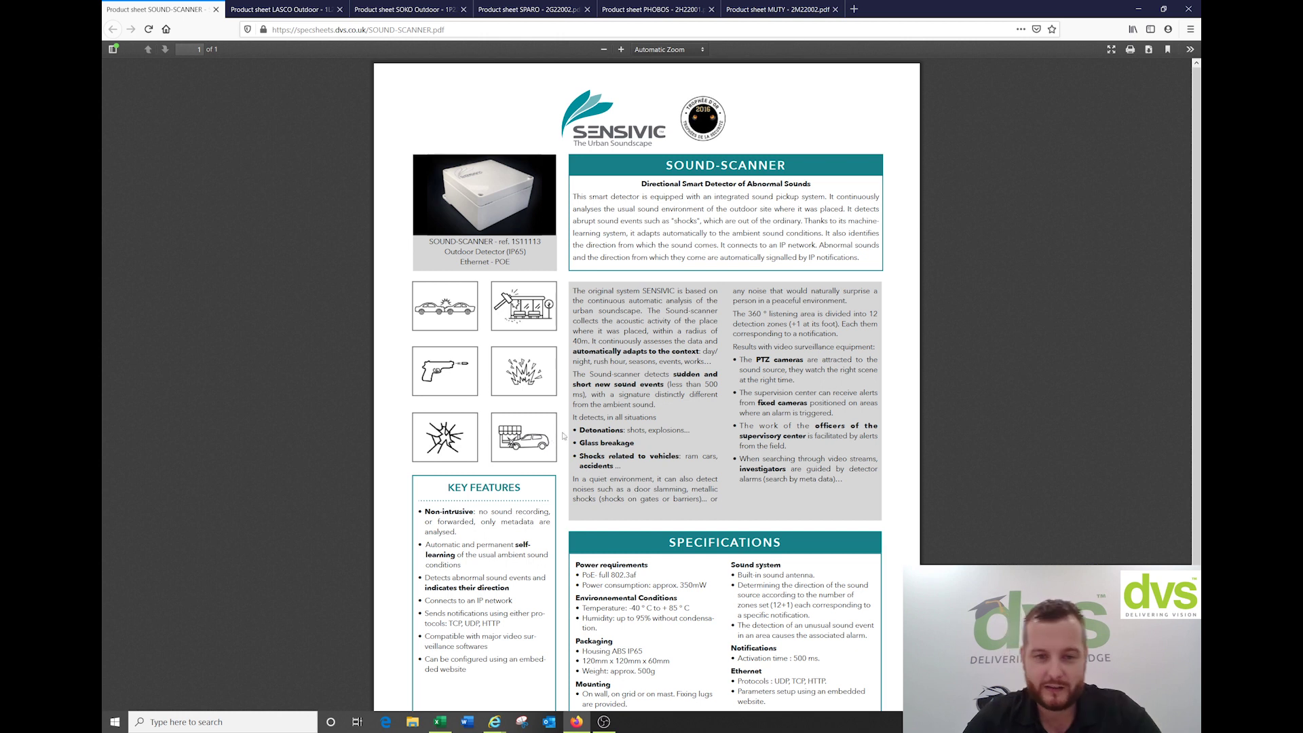
# Step: Scroll through the Sound-Scanner sheet, then switch to the LASCO Outdoor product sheet
pyautogui.scroll(-3, 640, 371)
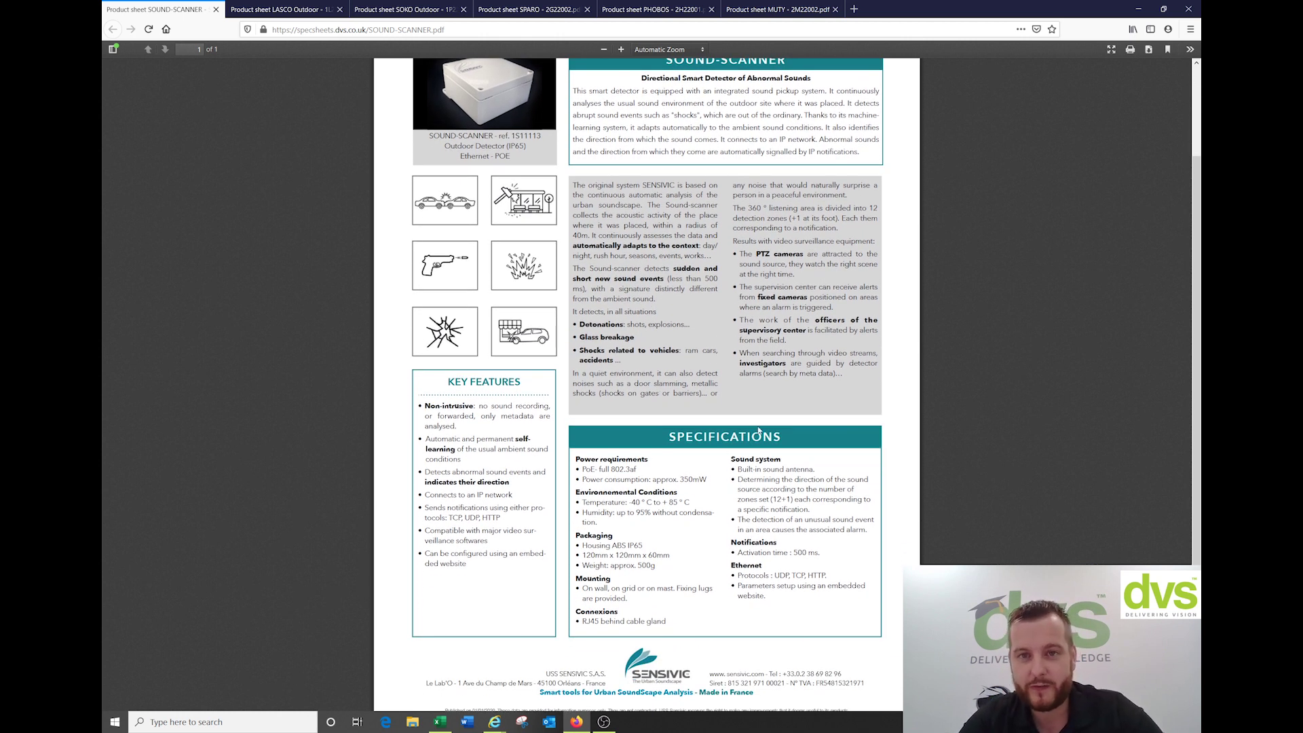
pyautogui.scroll(2, 759, 429)
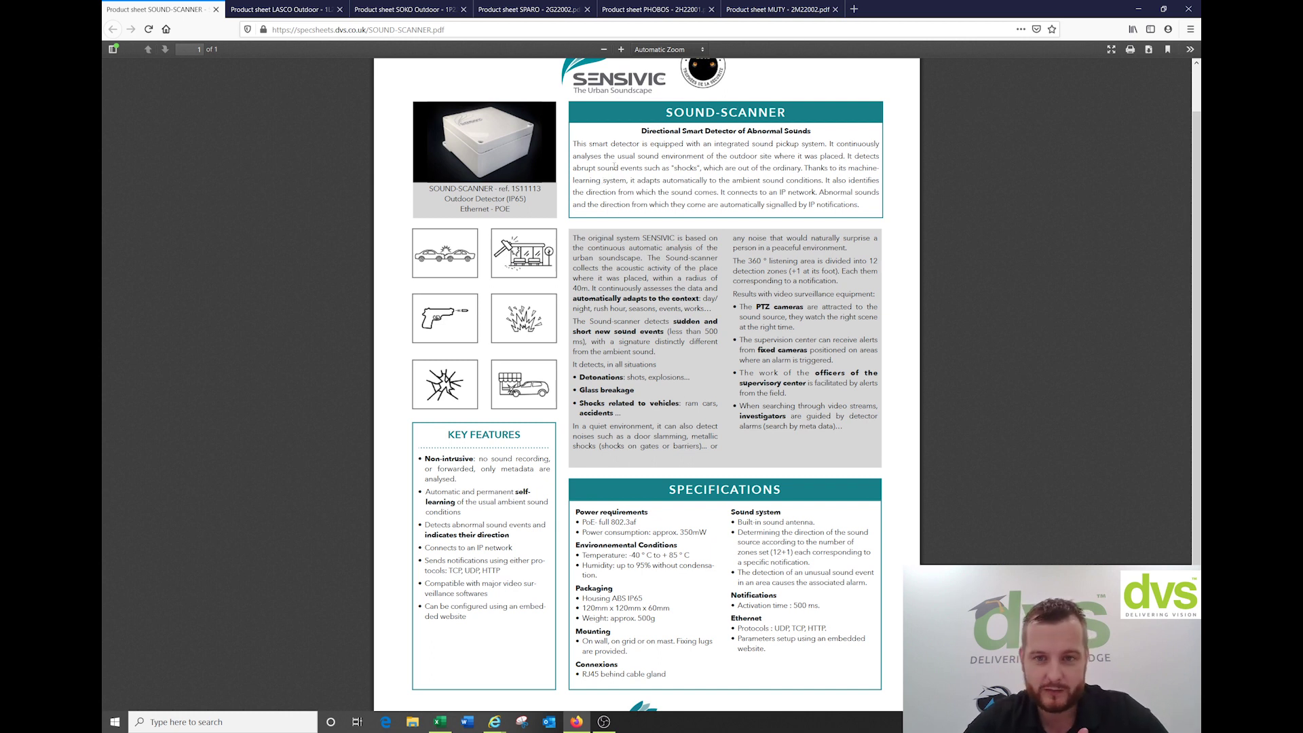
pyautogui.click(309, 16)
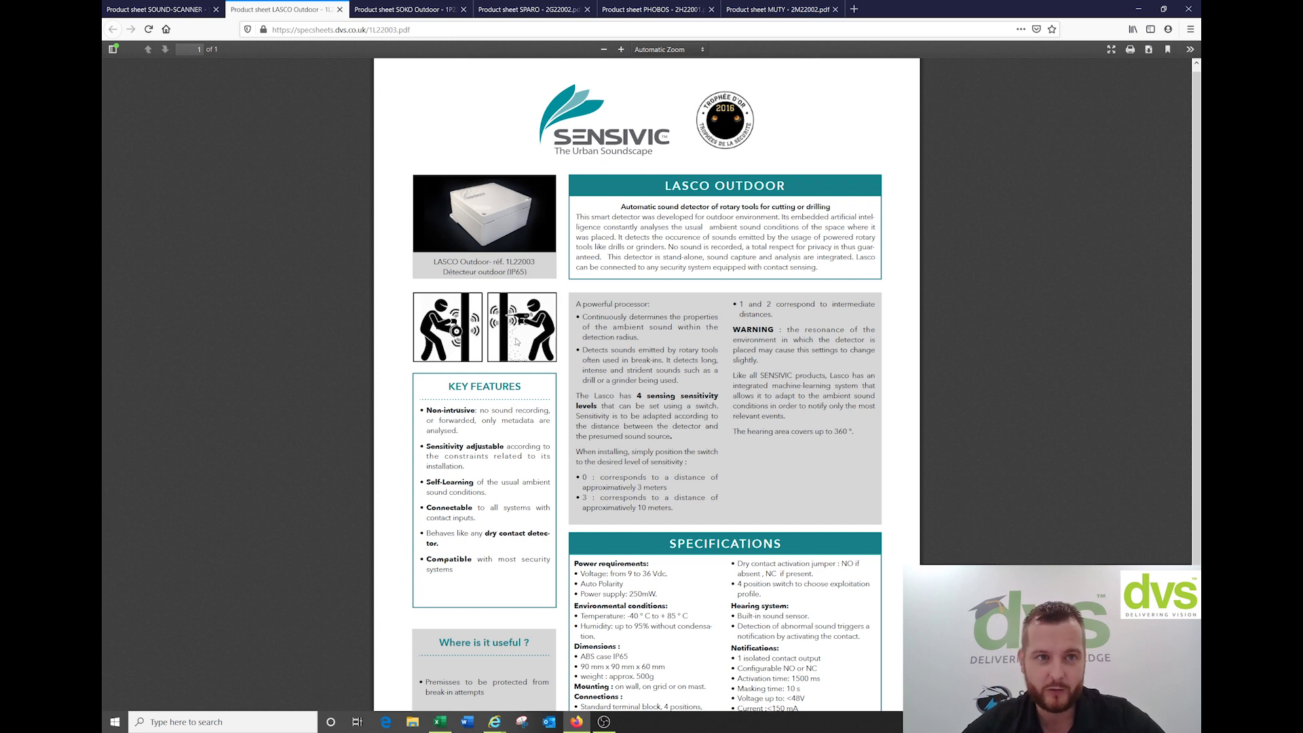
# Step: Browse the SOKO Outdoor, SPARO and PHOBOS product sheets in turn
pyautogui.click(412, 6)
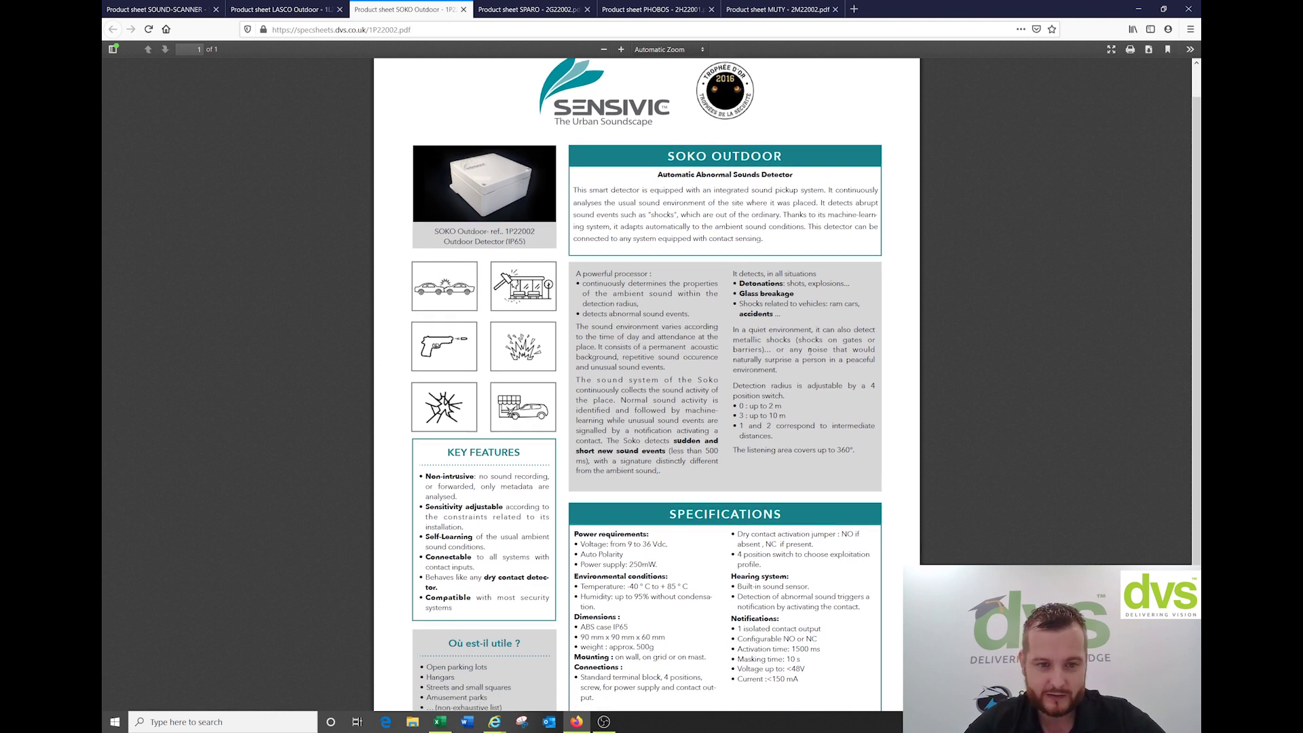
pyautogui.scroll(-3, 808, 319)
pyautogui.scroll(3, 746, 203)
pyautogui.click(532, 14)
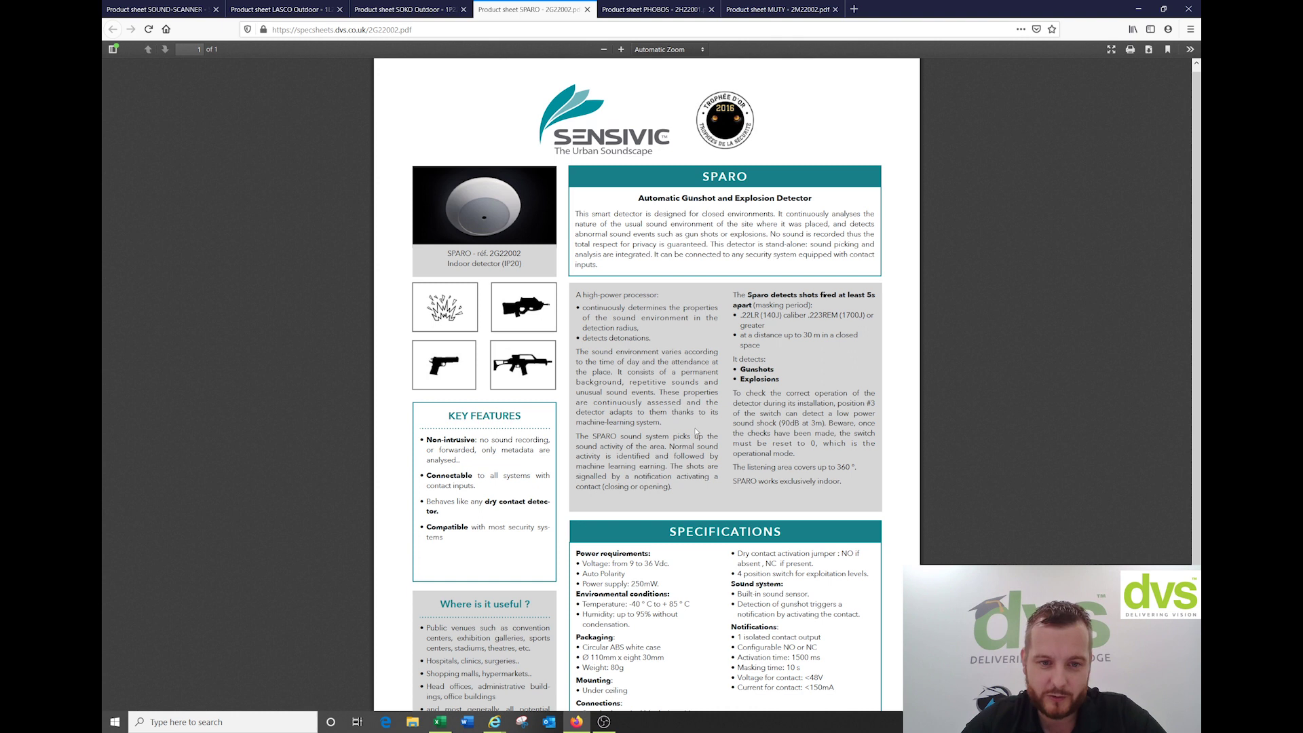
pyautogui.scroll(-1, 688, 464)
pyautogui.click(648, 10)
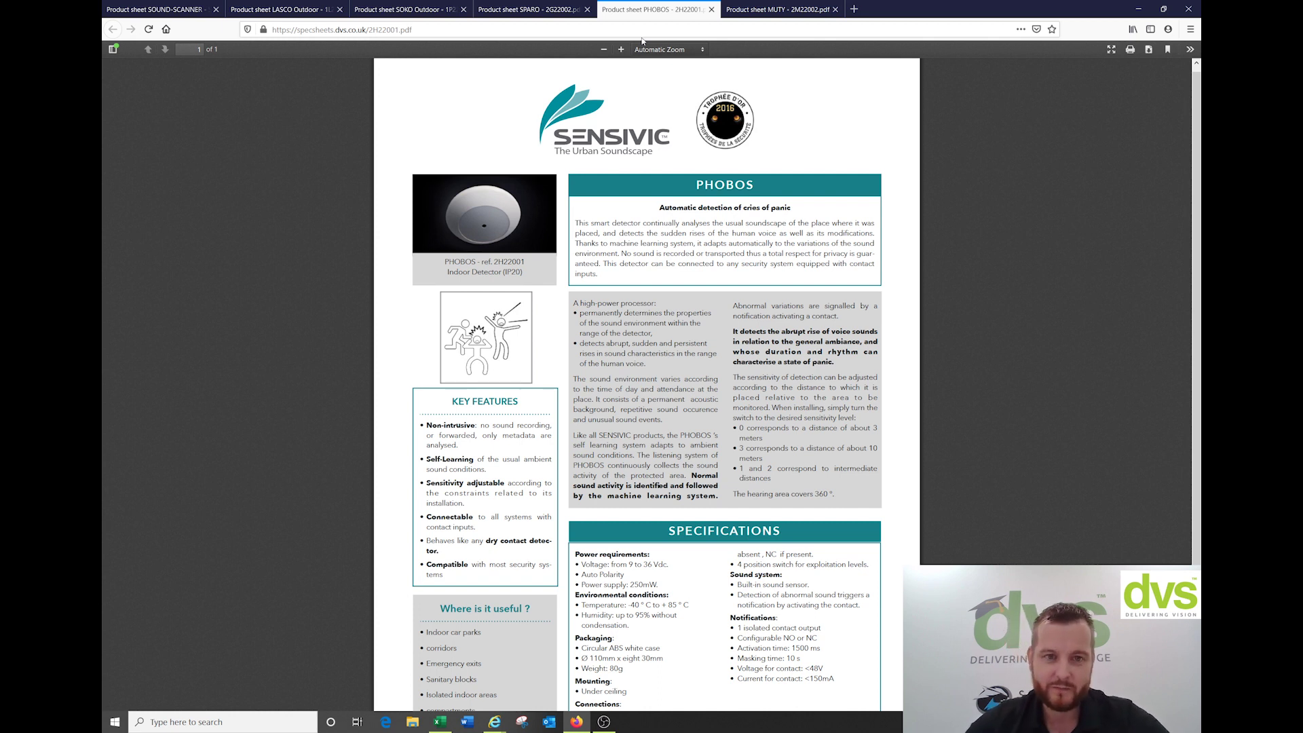
# Step: View the MUTY product sheet, then bring up the open Internet Explorer windows
pyautogui.click(795, 6)
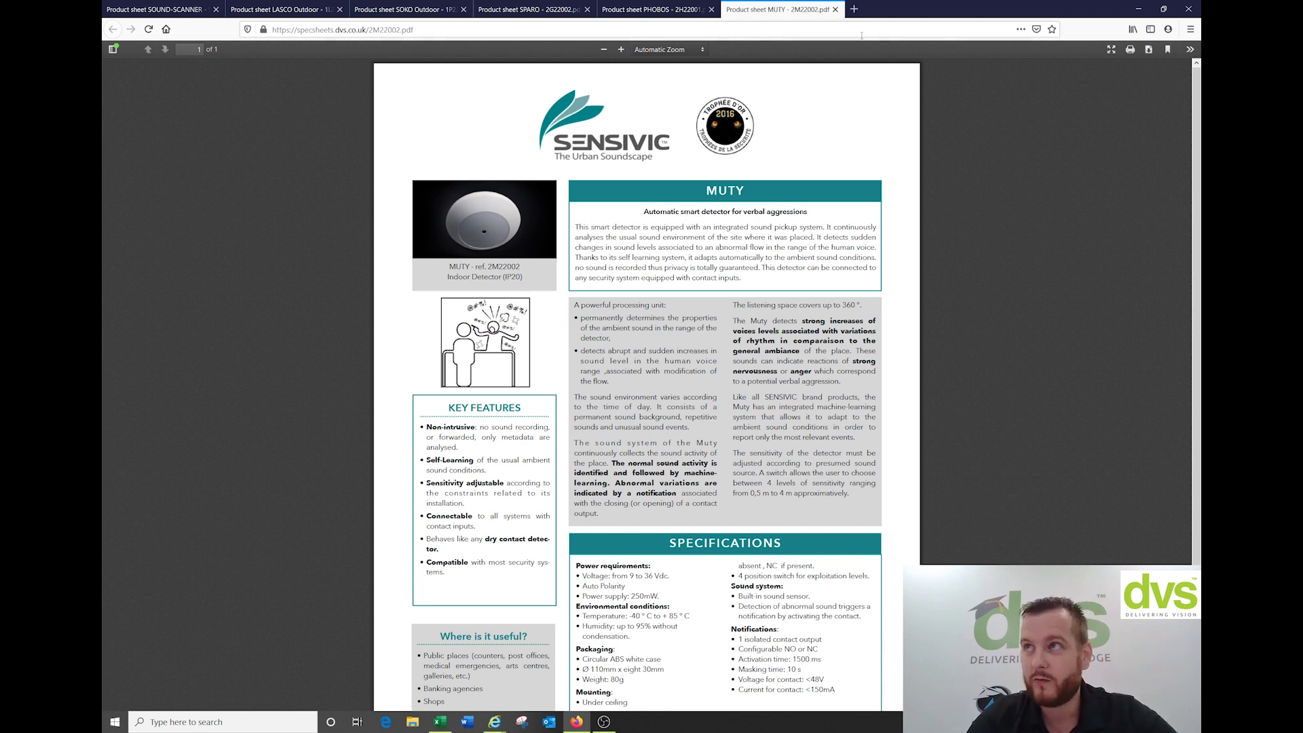
pyautogui.click(490, 720)
# Step: Switch to the Sound-Scanner Settings window, then to the Hikvision camera's User Management page
pyautogui.click(434, 668)
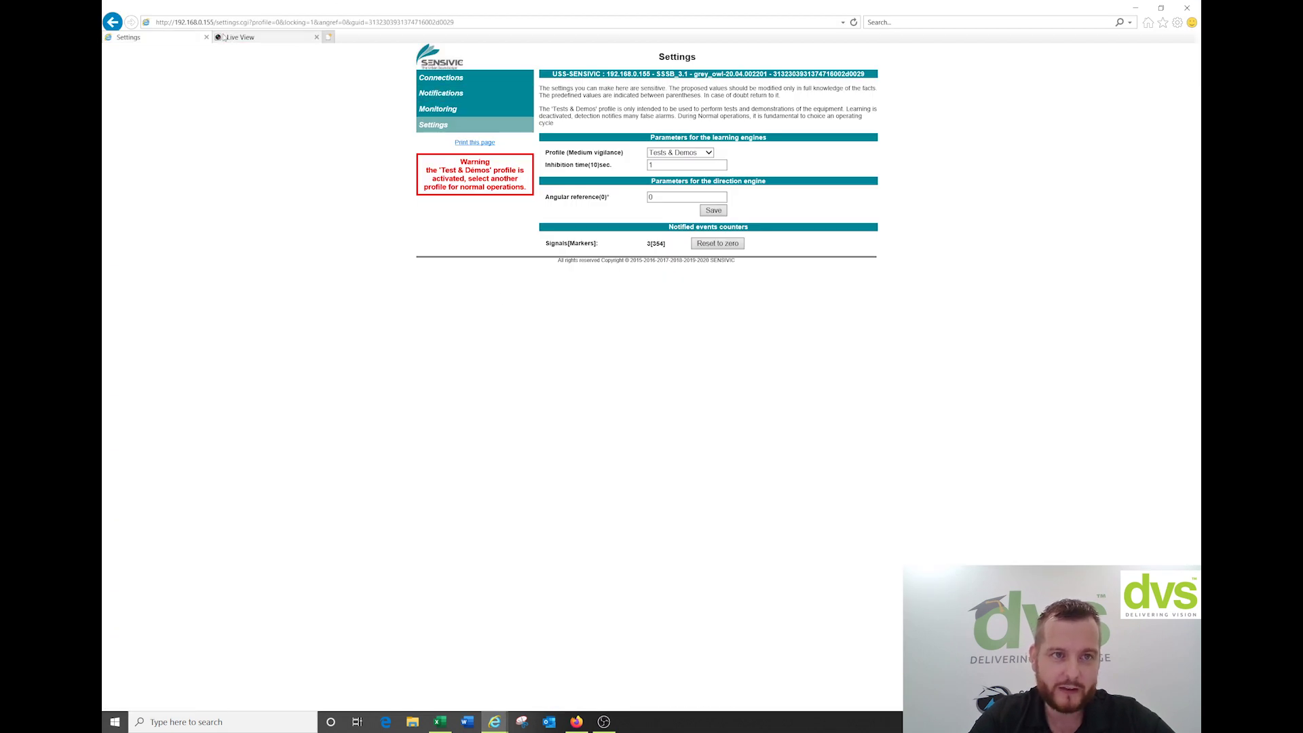
pyautogui.click(227, 38)
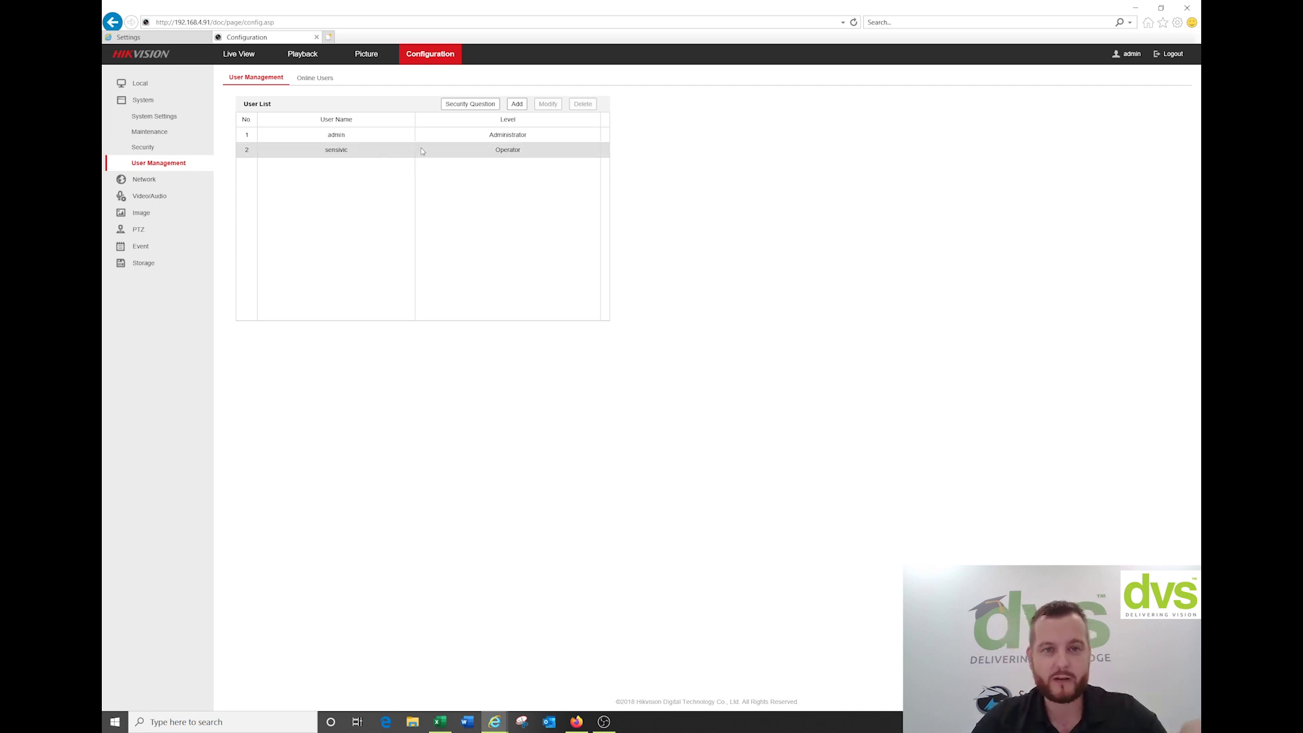
# Step: Check the Hikvision live view, then return to the Sound-Scanner Connections page at 192.168.0.155
pyautogui.click(237, 56)
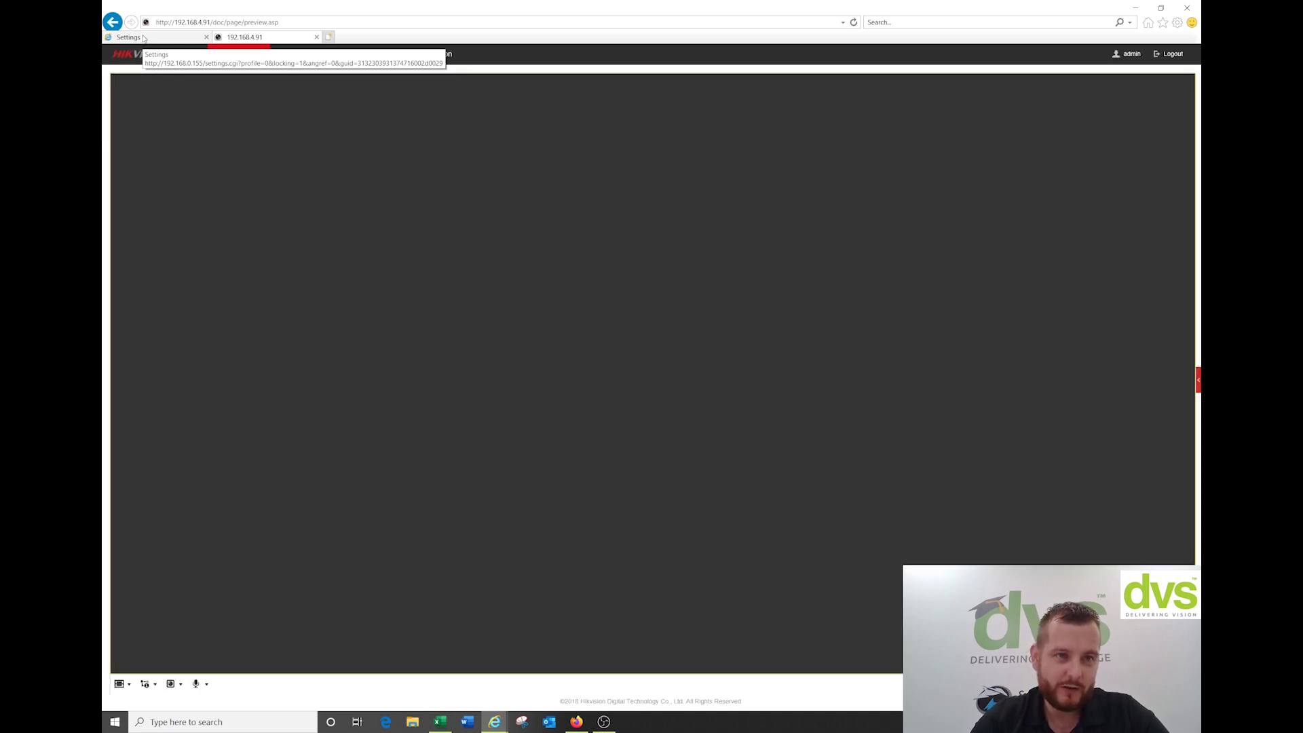
pyautogui.click(143, 38)
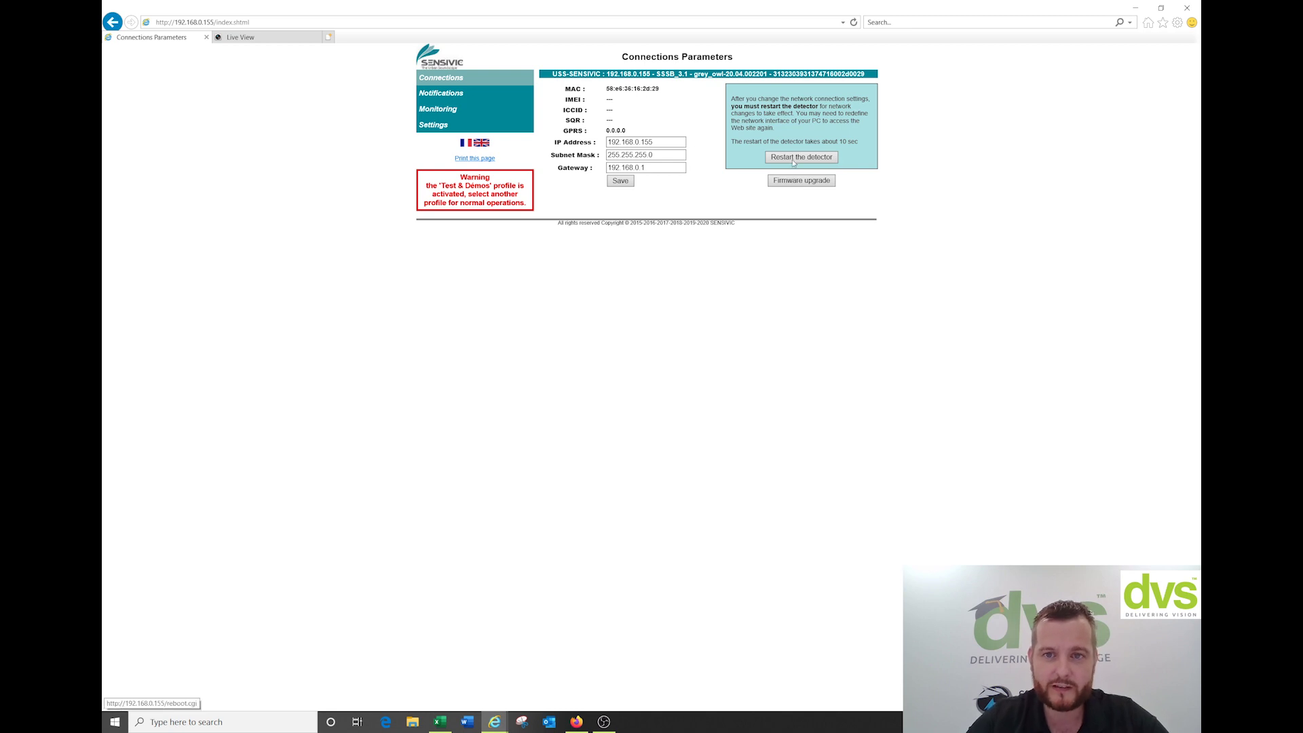
# Step: Show the HIKVISION notification settings: server 192.168.4.91, port 80, presets offset 12
pyautogui.click(441, 91)
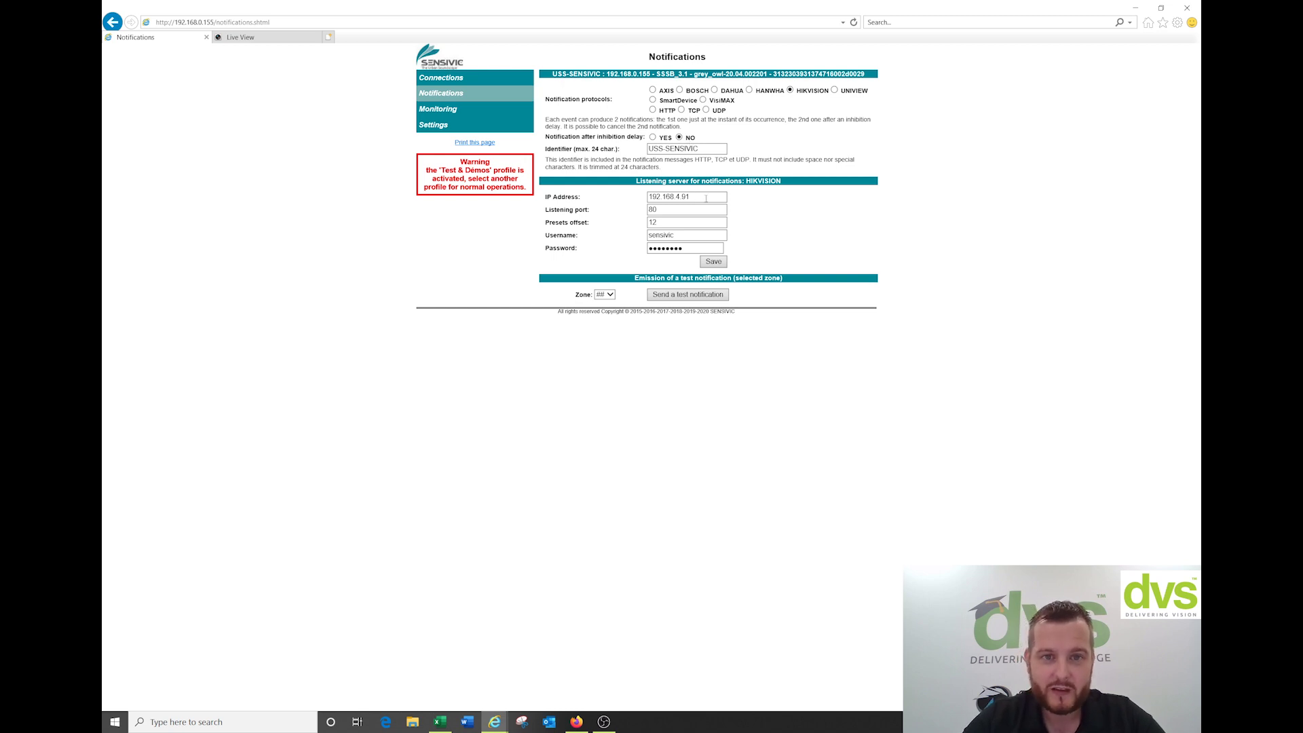
# Step: Review the HIKVISION server 192.168.4.91, listening port and presets offset 12
pyautogui.moveTo(705, 198); pyautogui.dragTo(654, 190)
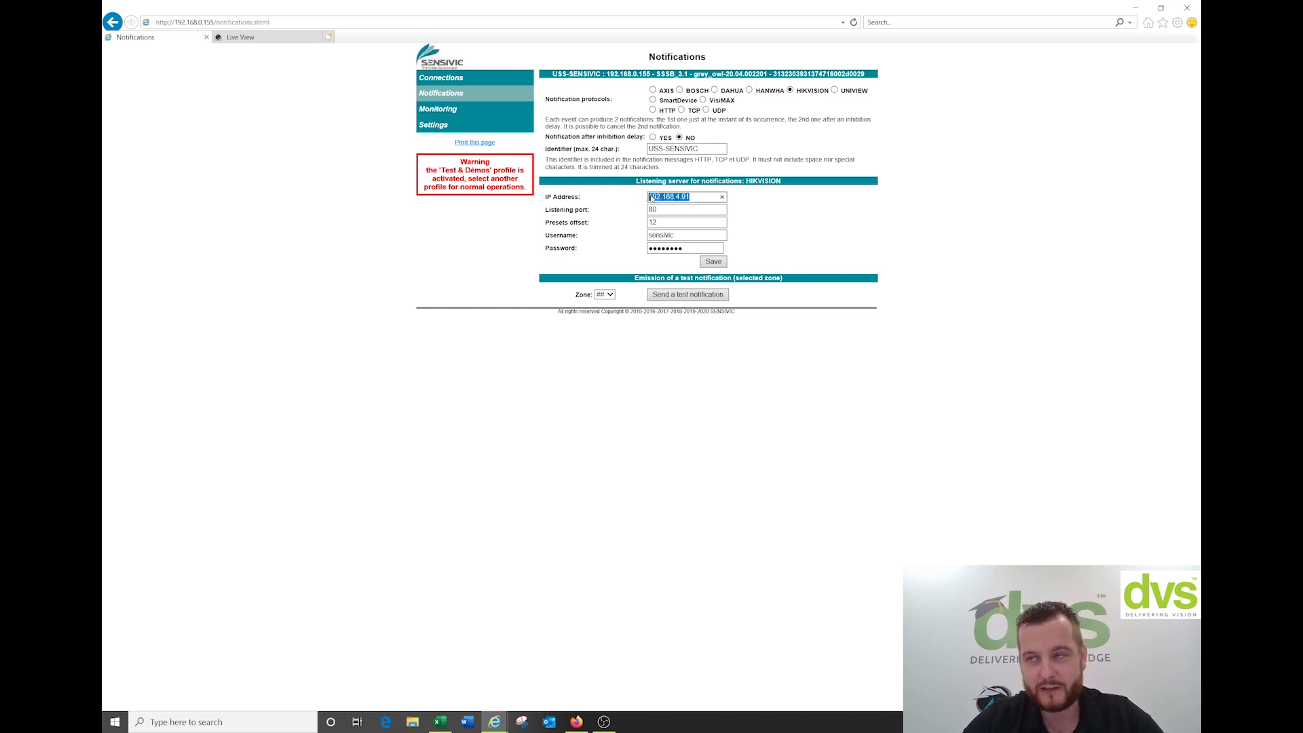
pyautogui.click(673, 211)
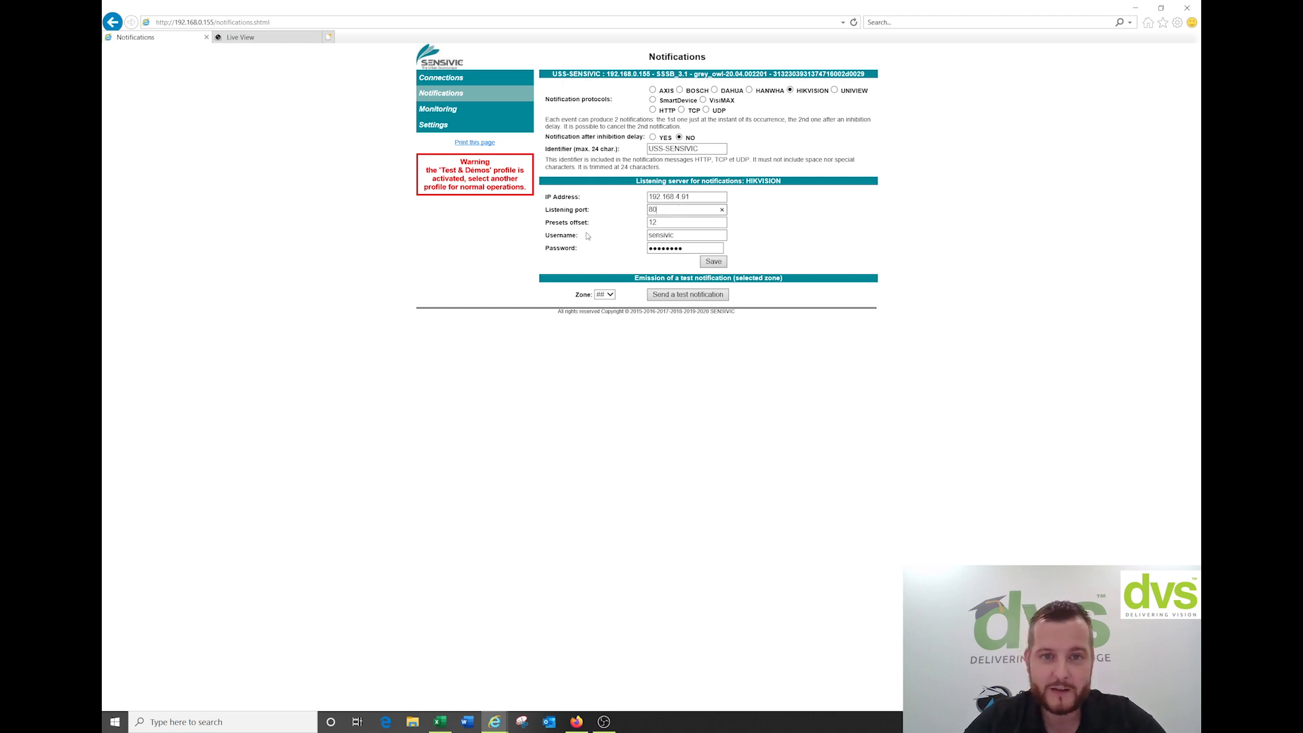
pyautogui.click(679, 225)
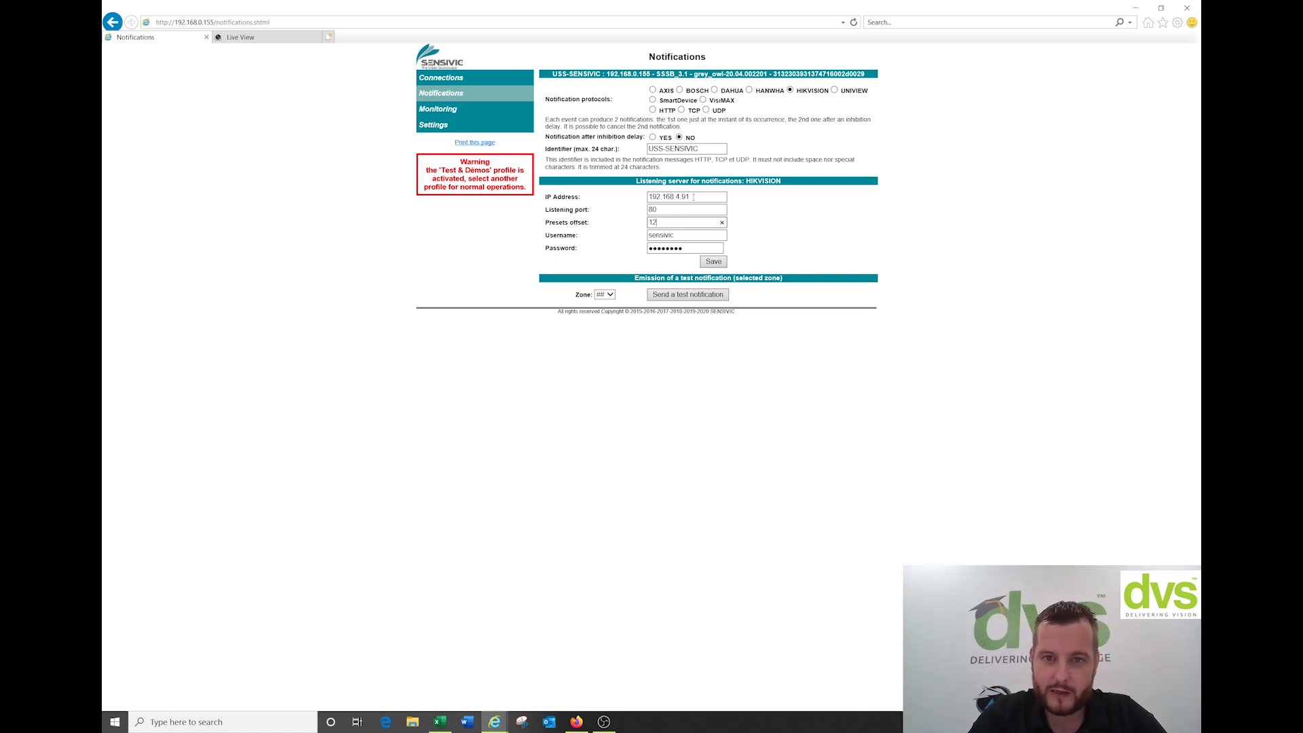
pyautogui.moveTo(689, 197); pyautogui.dragTo(648, 196)
pyautogui.click(657, 208)
pyautogui.doubleClick(653, 222)
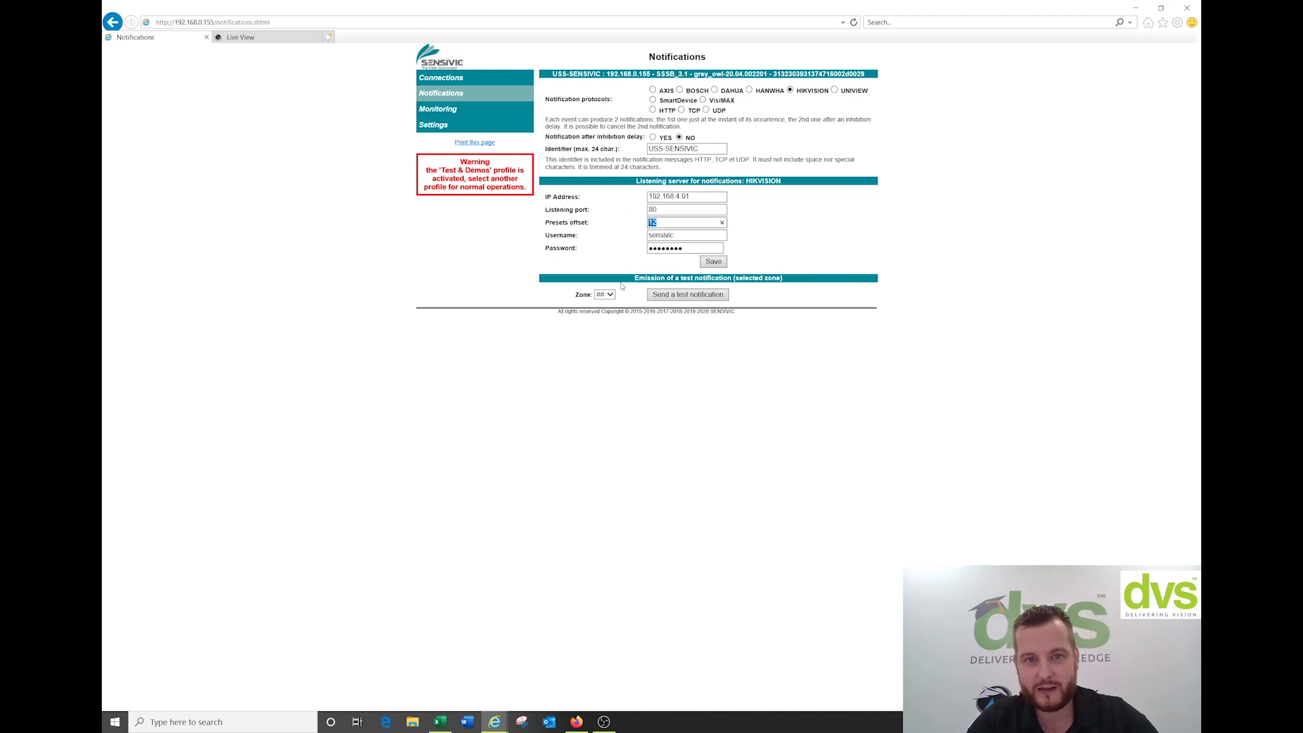
# Step: Choose zone 12 for the test notification
pyautogui.click(604, 294)
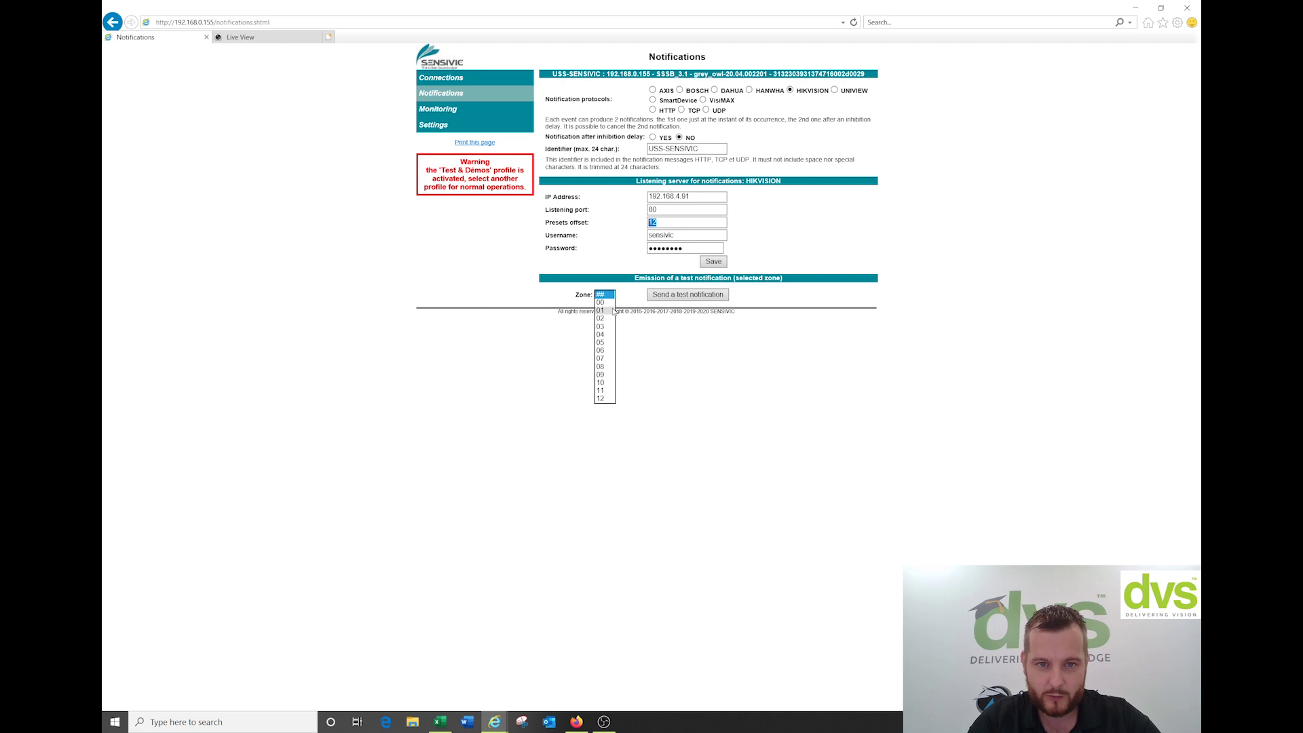
pyautogui.click(657, 409)
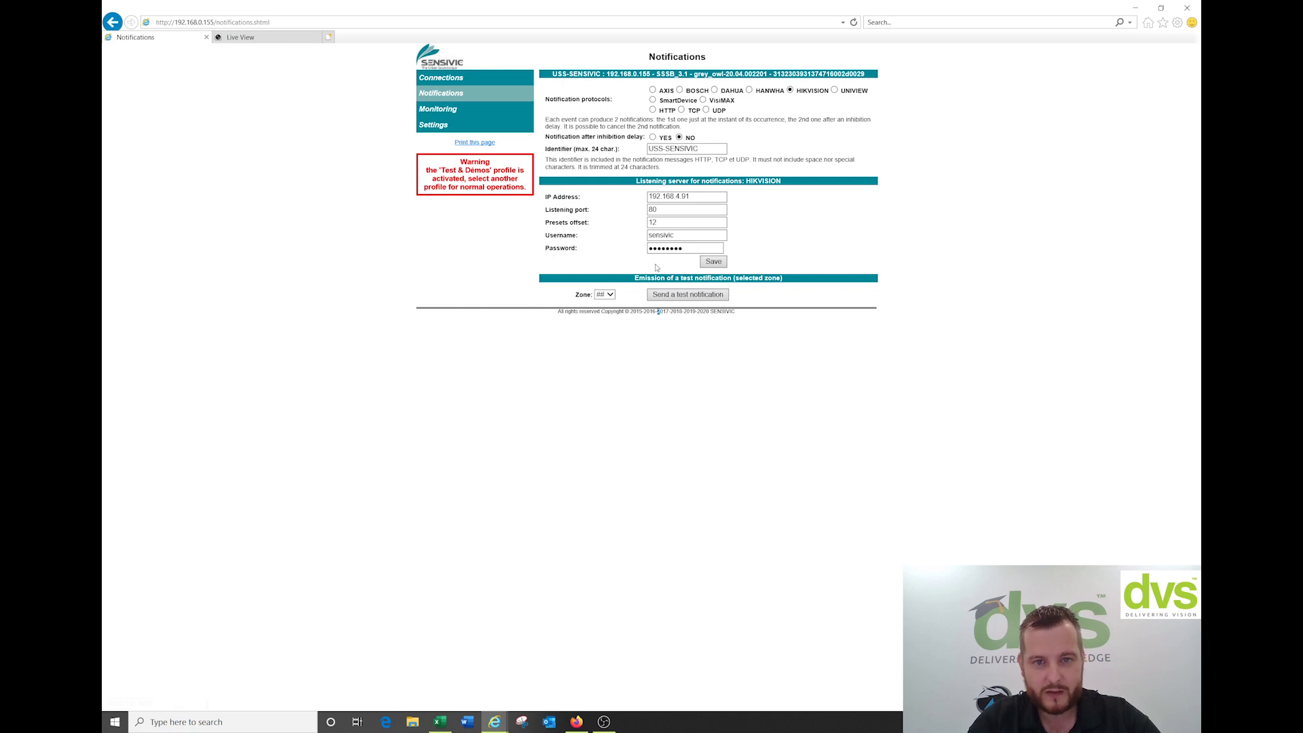
pyautogui.click(606, 295)
pyautogui.click(604, 304)
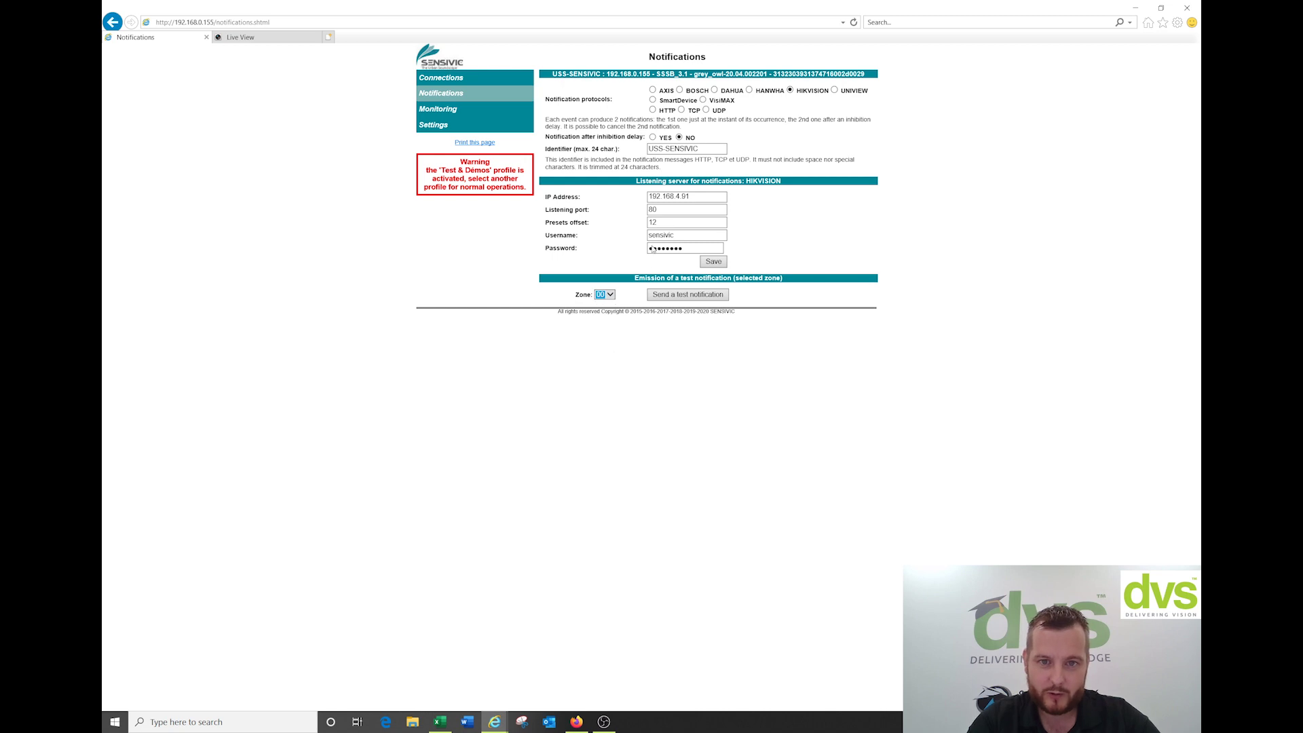
pyautogui.click(608, 295)
pyautogui.click(604, 391)
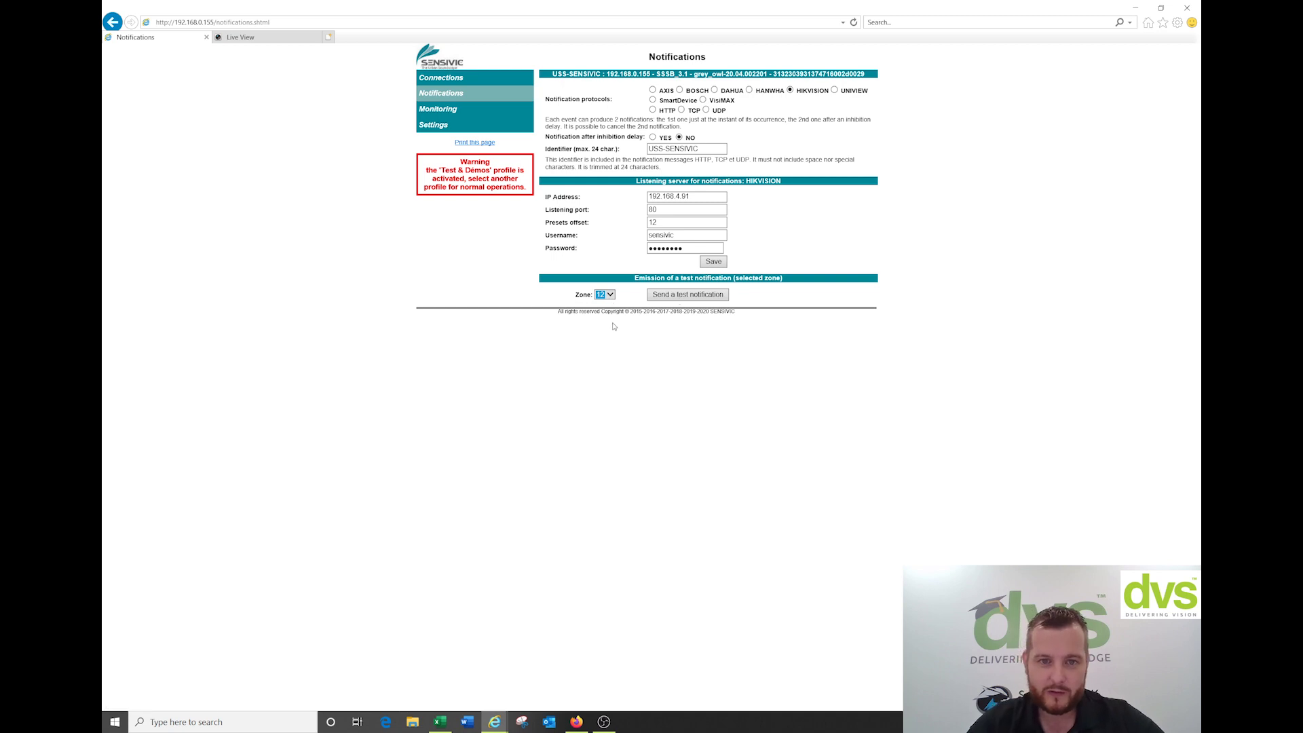
# Step: Set the test-notification zone to 01
pyautogui.click(607, 296)
pyautogui.press('Home')
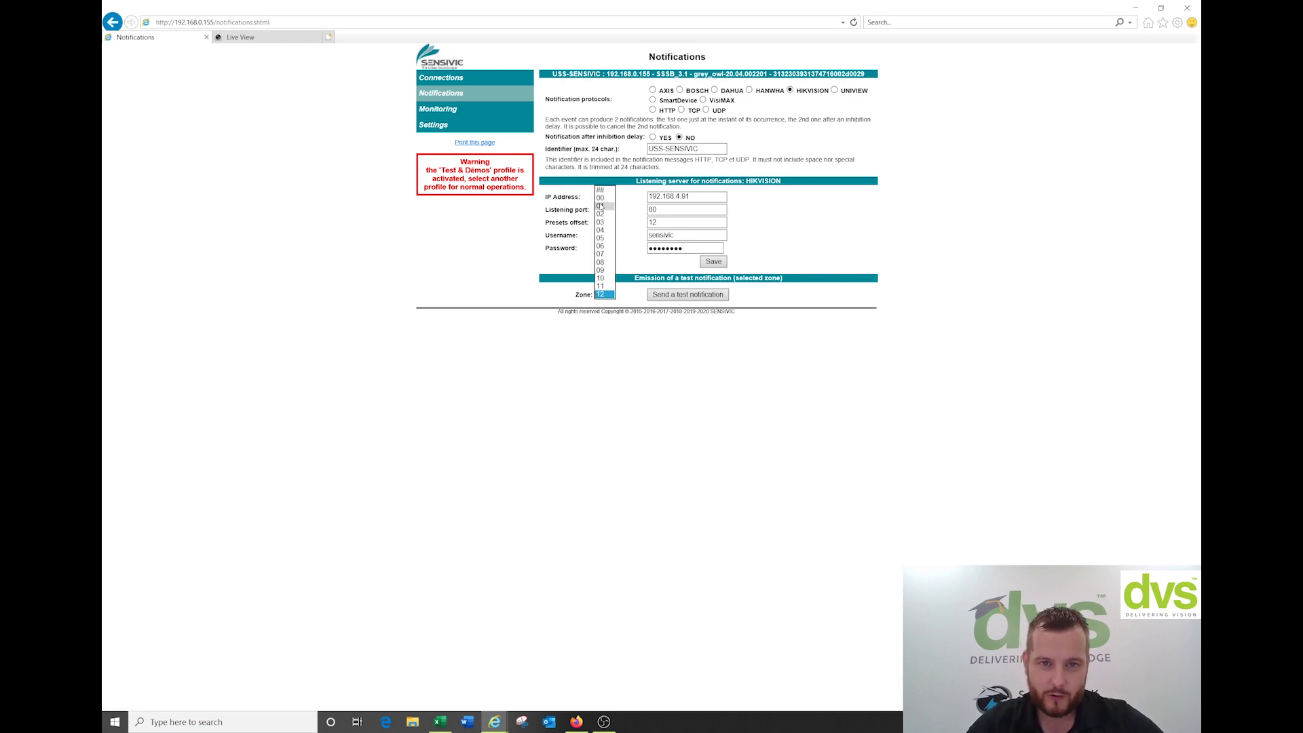
pyautogui.press('Return')
# Step: Send a zone 01 test notification and watch the camera move in live view
pyautogui.click(265, 38)
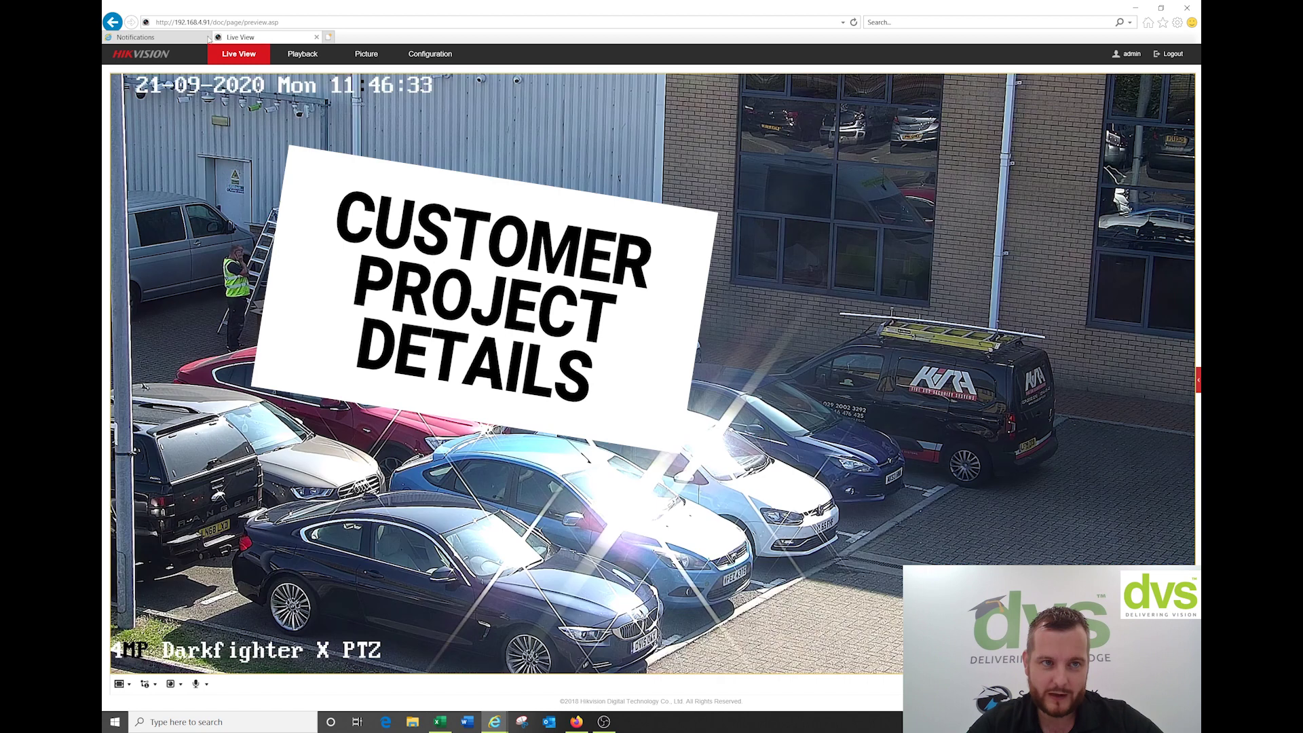
pyautogui.click(169, 40)
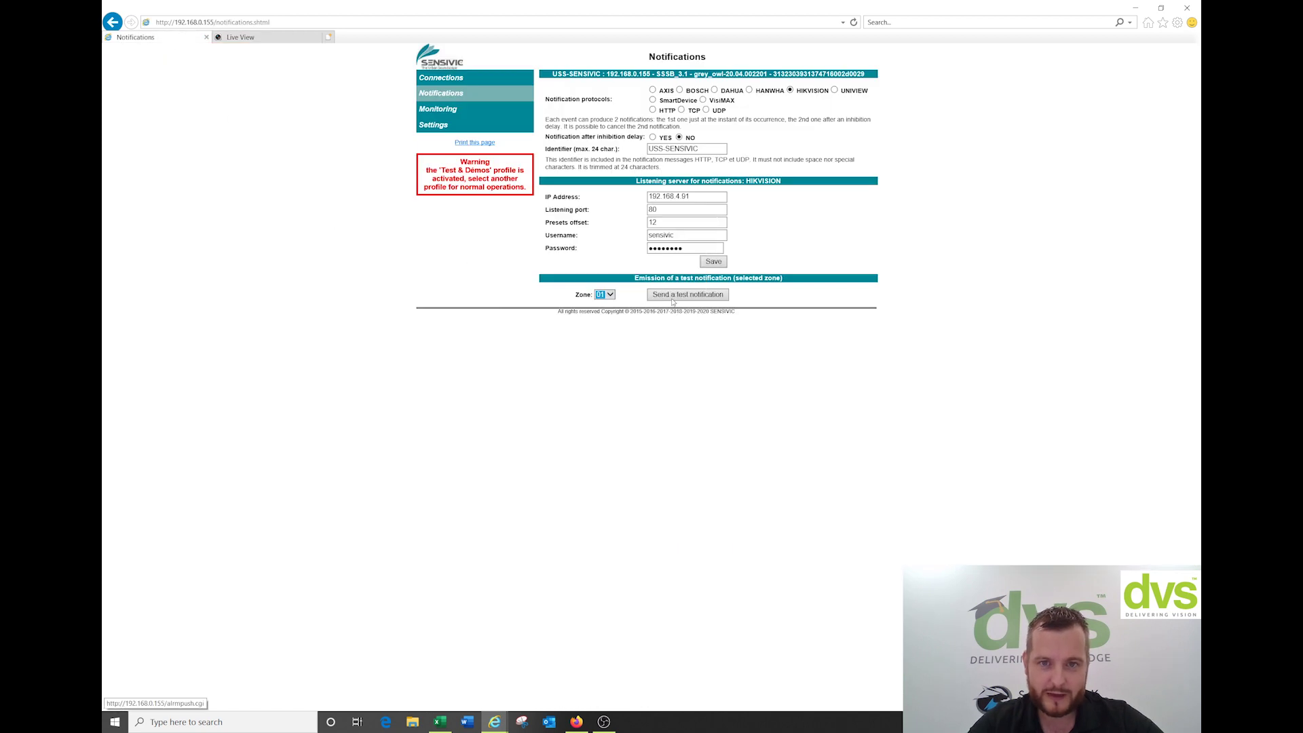
pyautogui.click(685, 294)
pyautogui.click(265, 37)
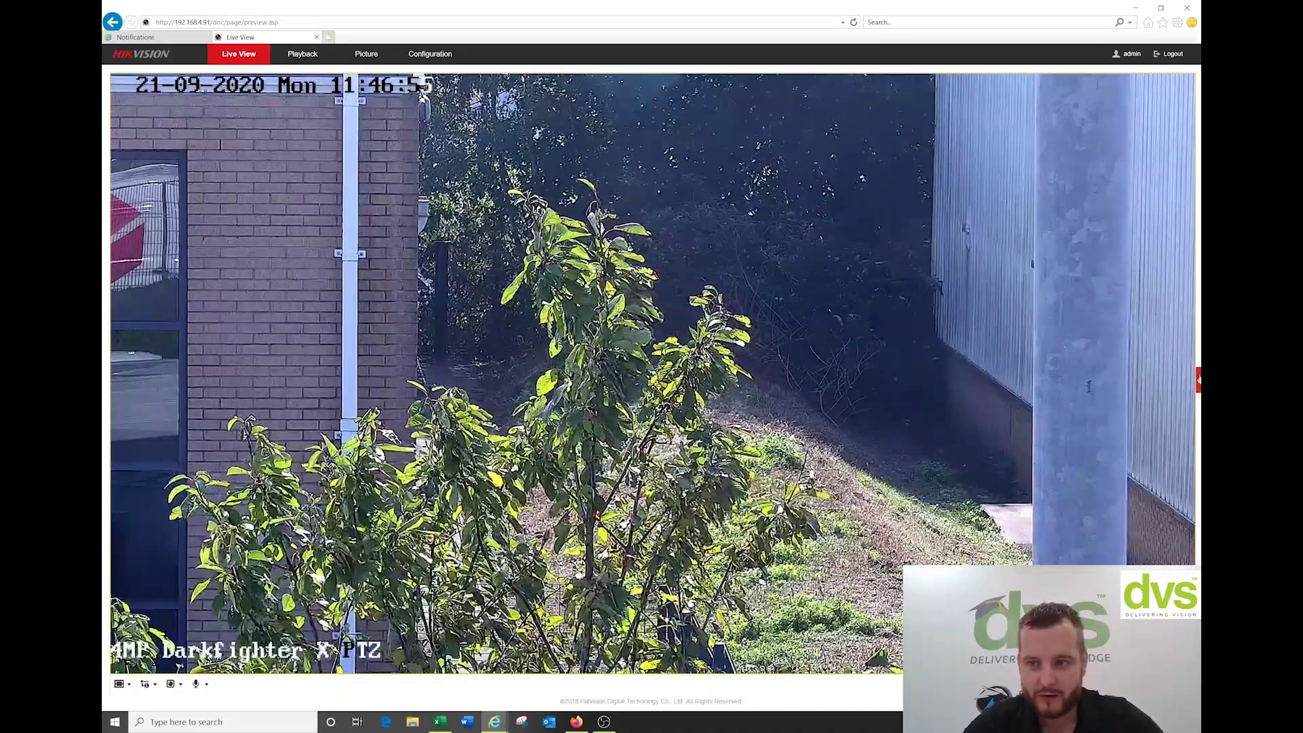
# Step: Return the camera to Preset 1, then send another test notification and watch it move
pyautogui.click(1198, 380)
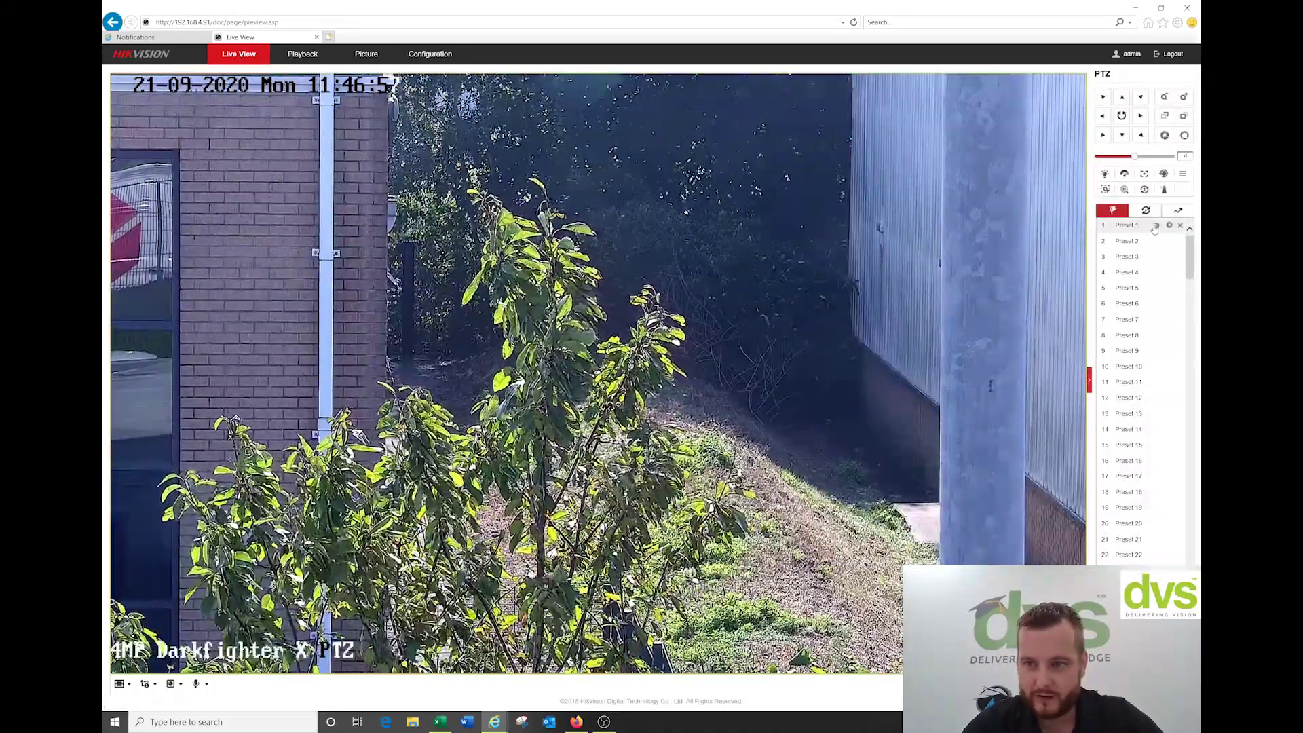
pyautogui.click(1156, 226)
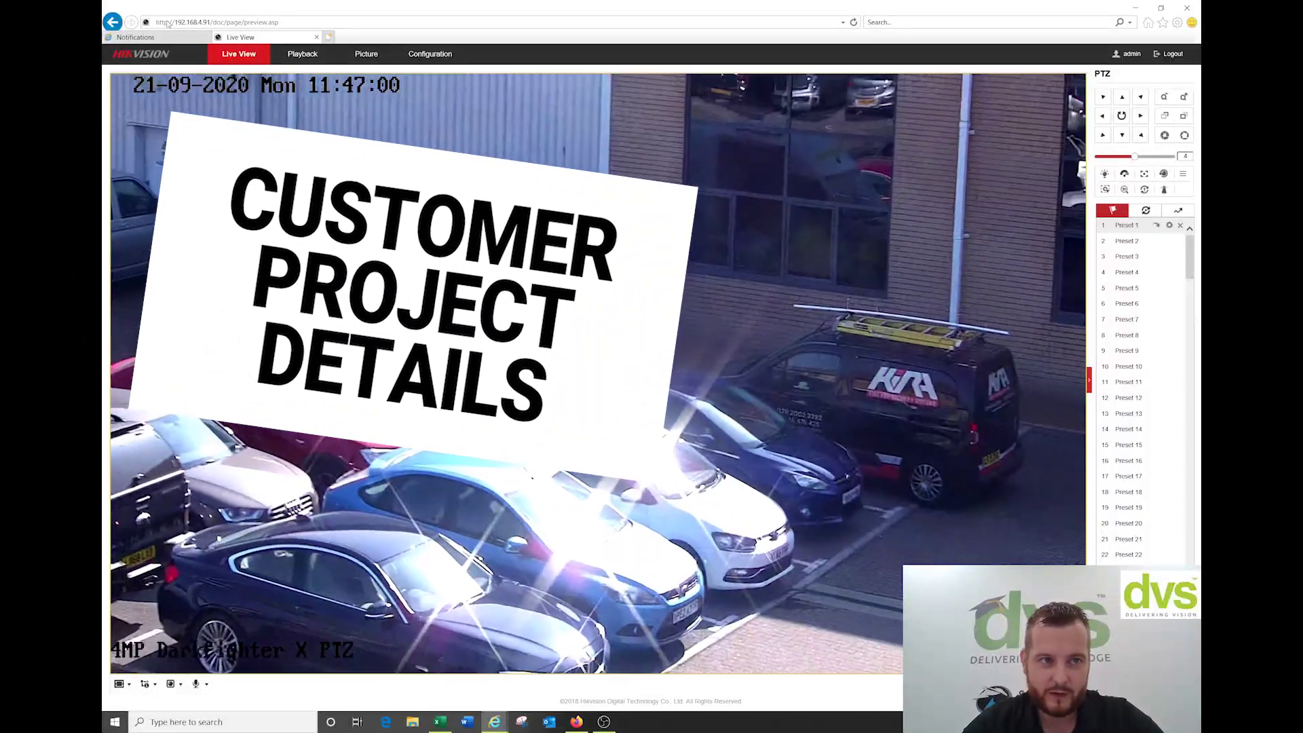
pyautogui.click(158, 39)
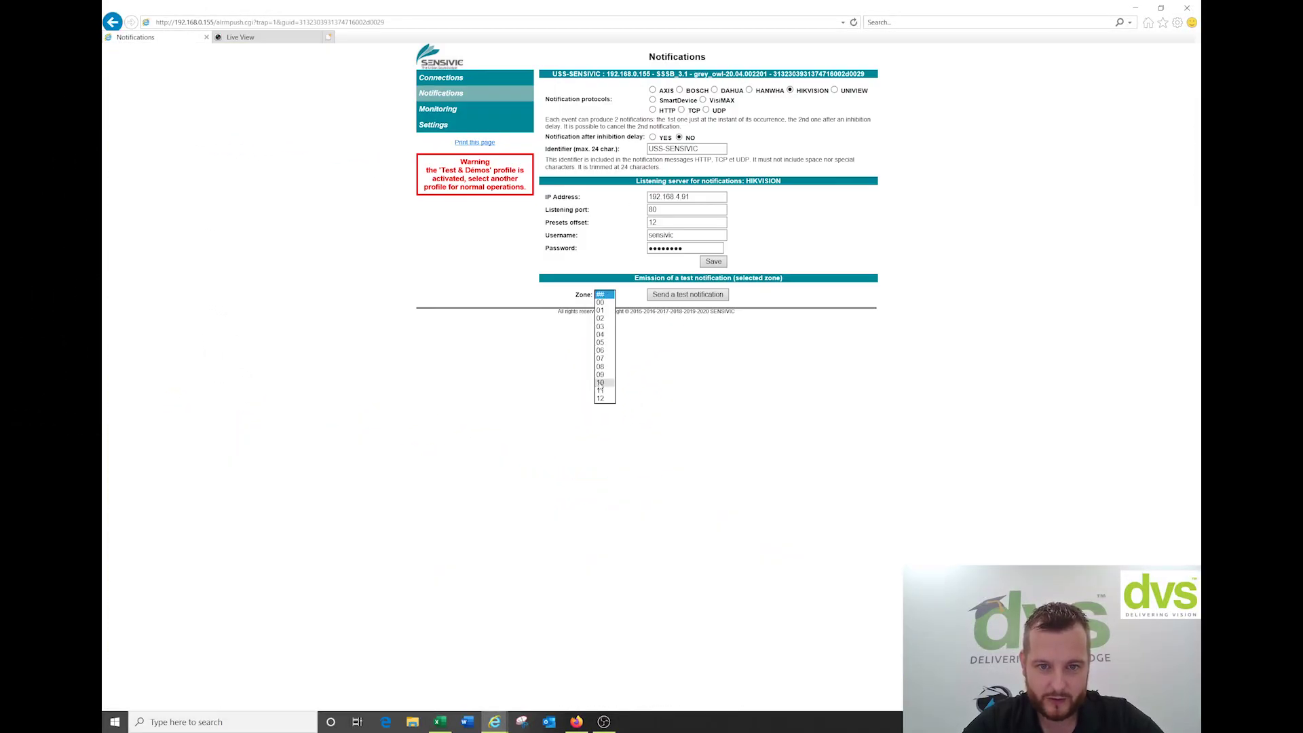
pyautogui.click(664, 298)
pyautogui.click(306, 38)
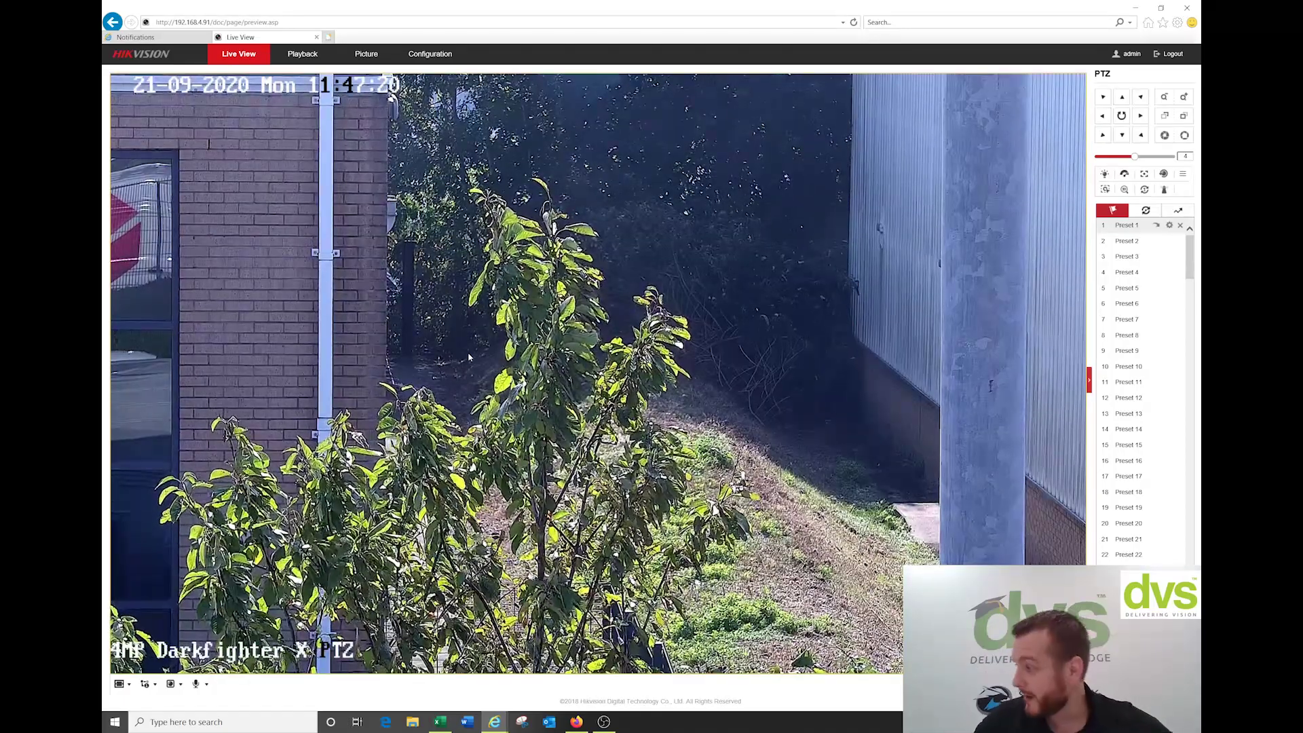
# Step: Go back to Sound-Scanner and view Monitoring's Tests & Demos profile, microphone readings and event counts
pyautogui.hotkey('ctrl', 'Tab')
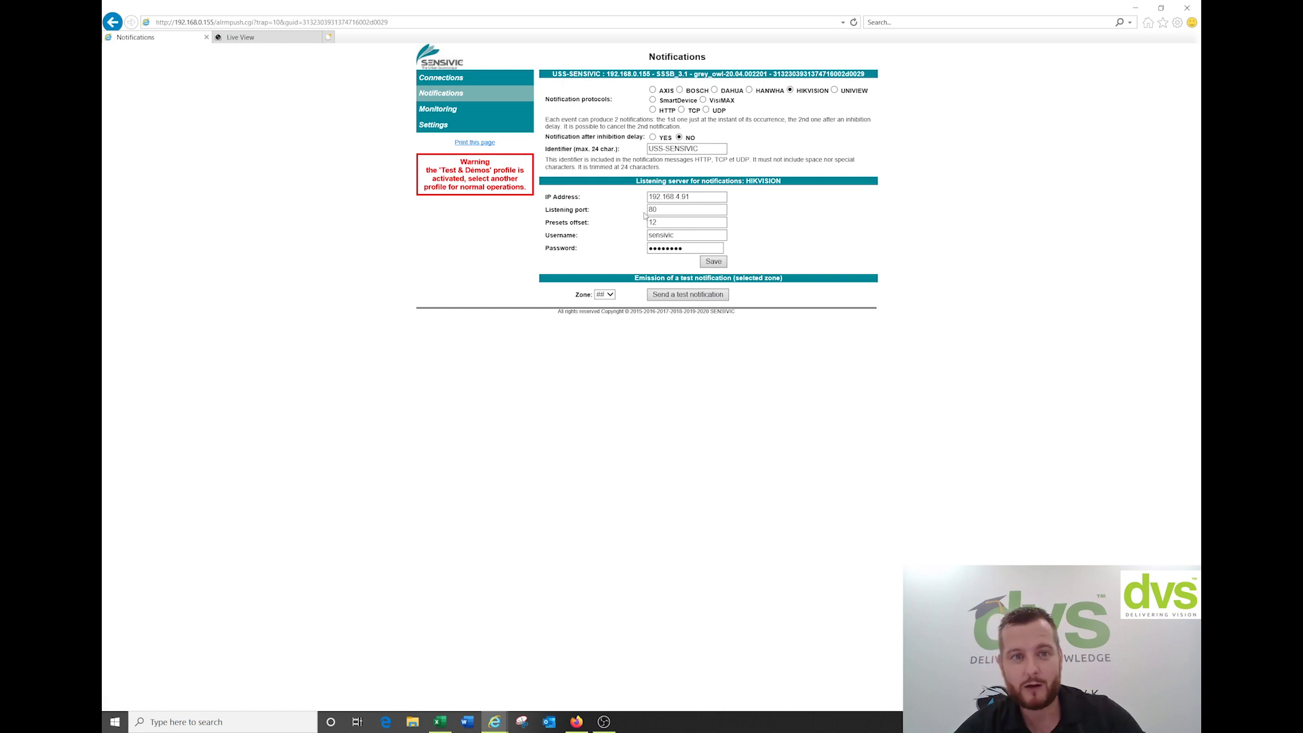
pyautogui.click(445, 111)
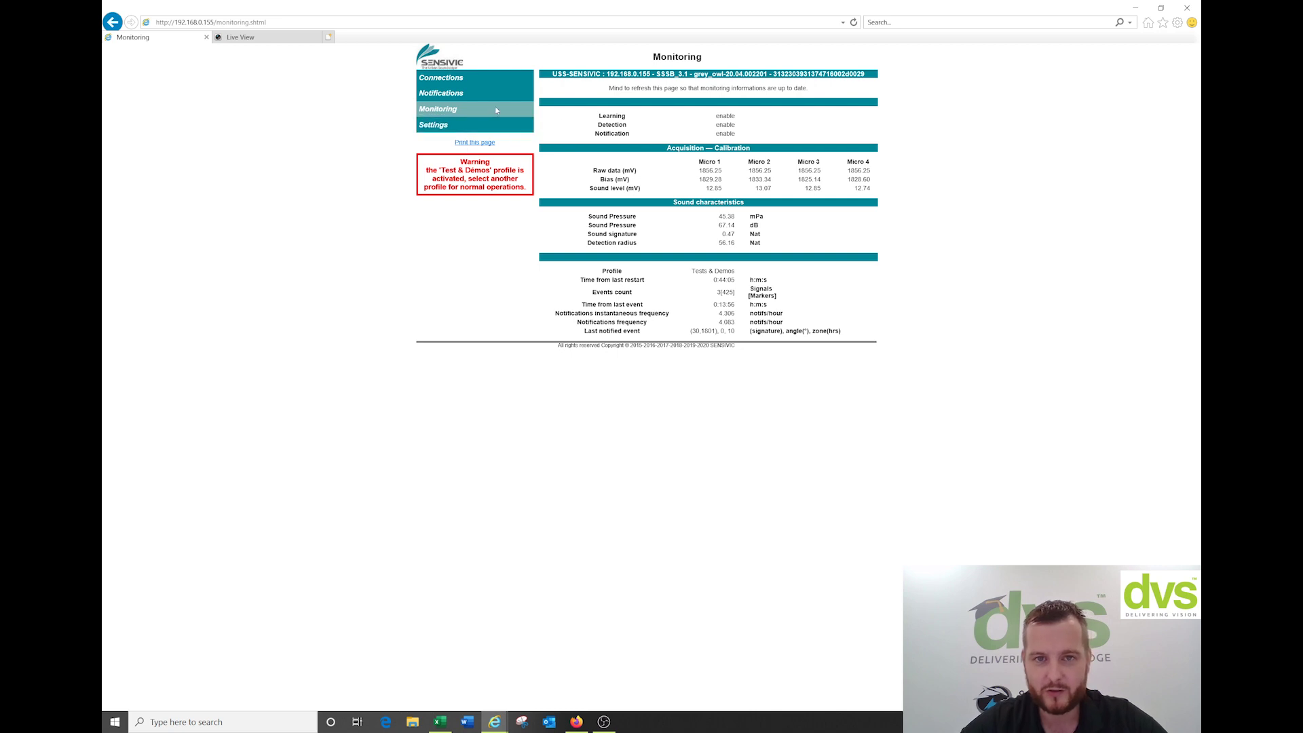
# Step: Review the vigilance options in the Settings Profile list, leaving Tests & Demos selected
pyautogui.click(429, 127)
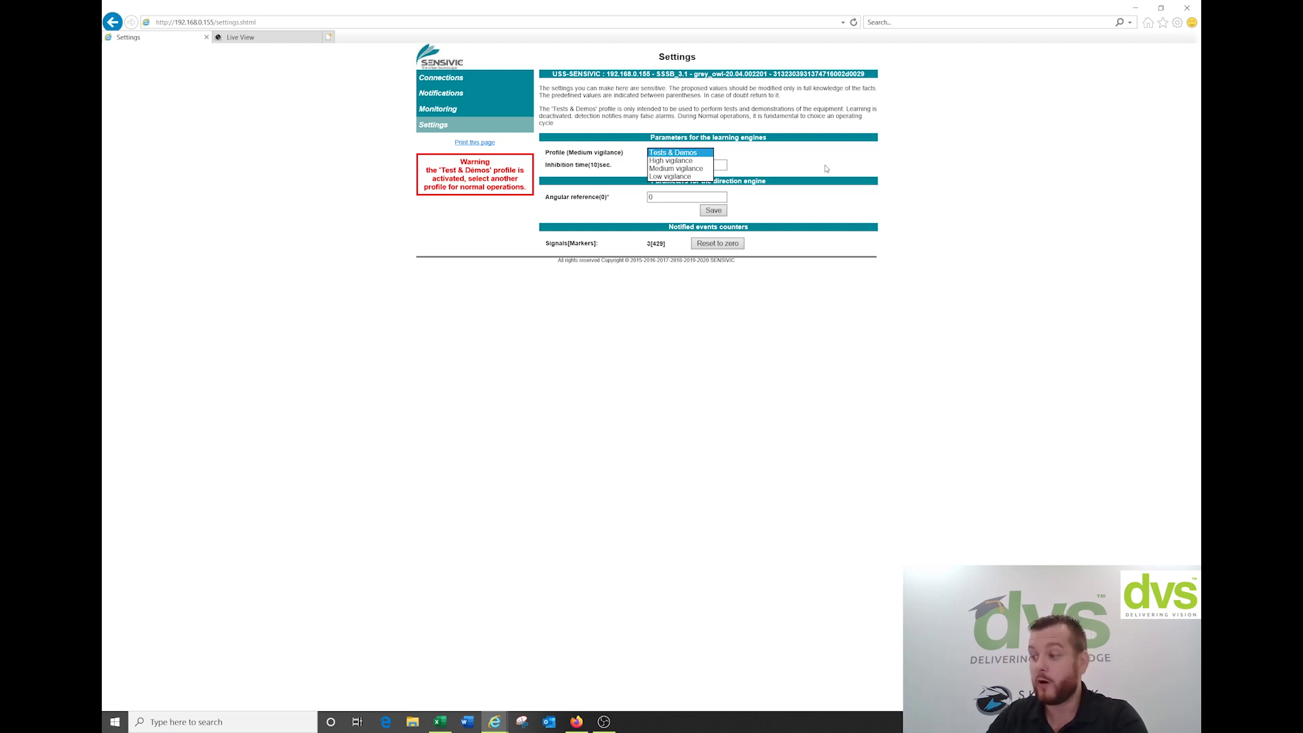
pyautogui.click(810, 202)
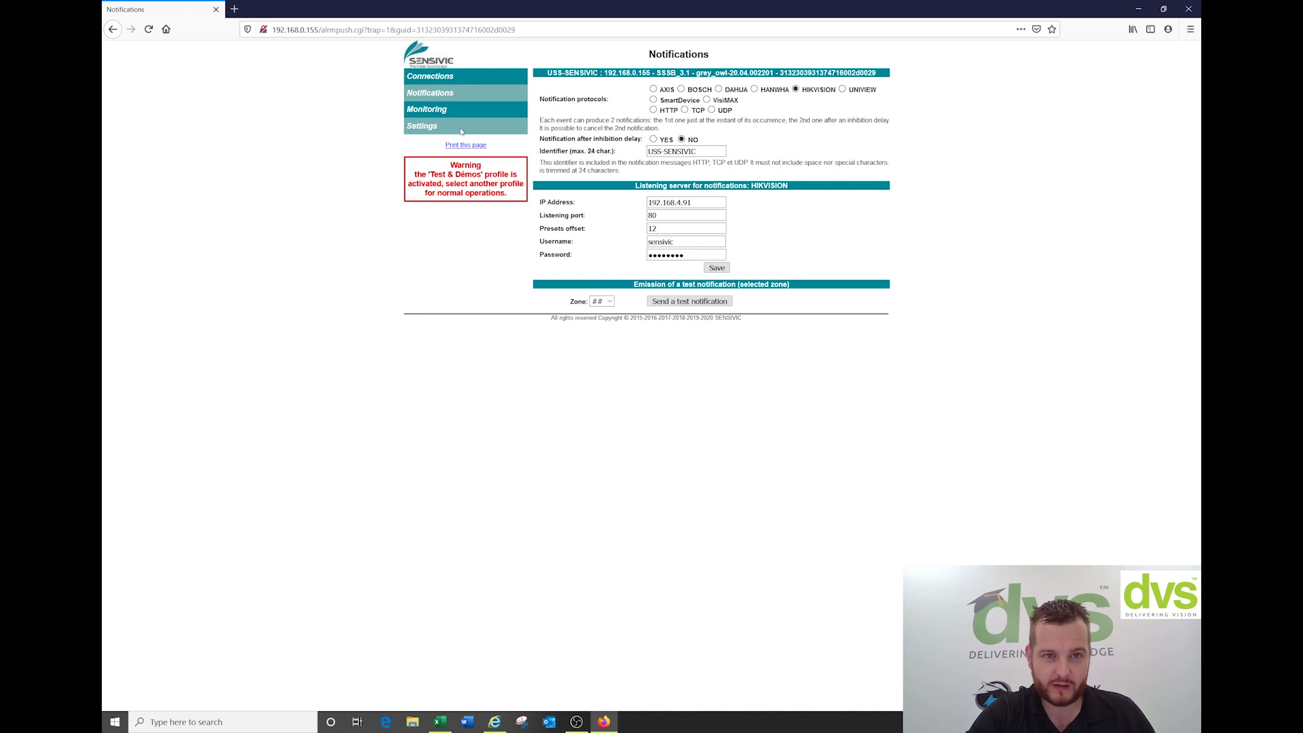
pyautogui.click(442, 114)
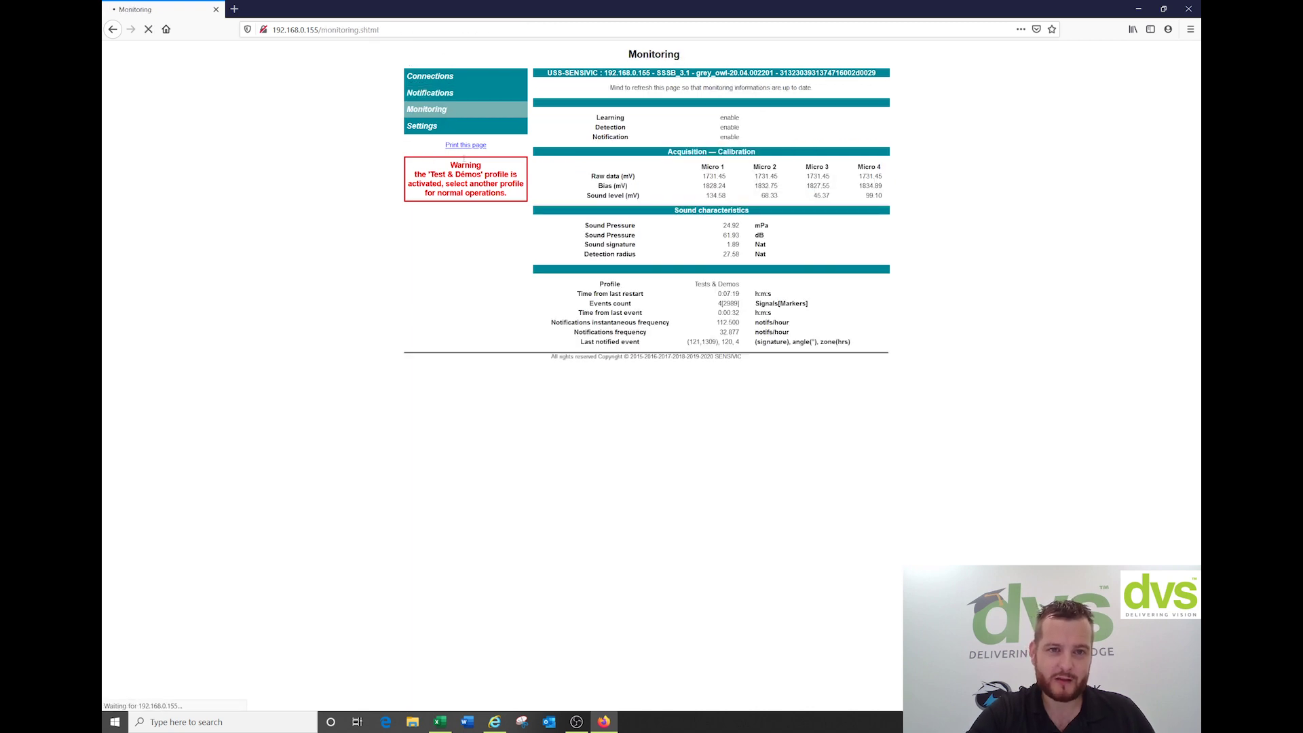
pyautogui.click(430, 99)
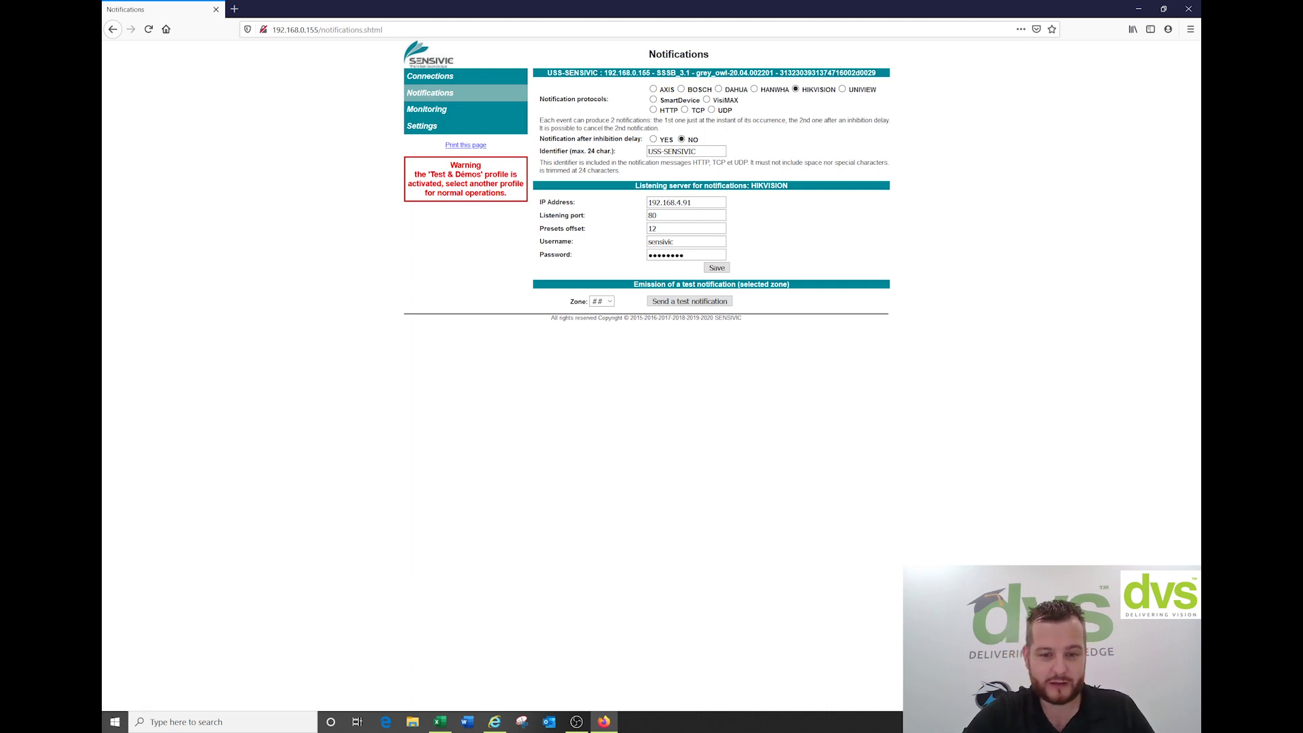
# Step: Bring up the Internet Explorer window showing the Hikvision camera live view
pyautogui.moveTo(580, 725)
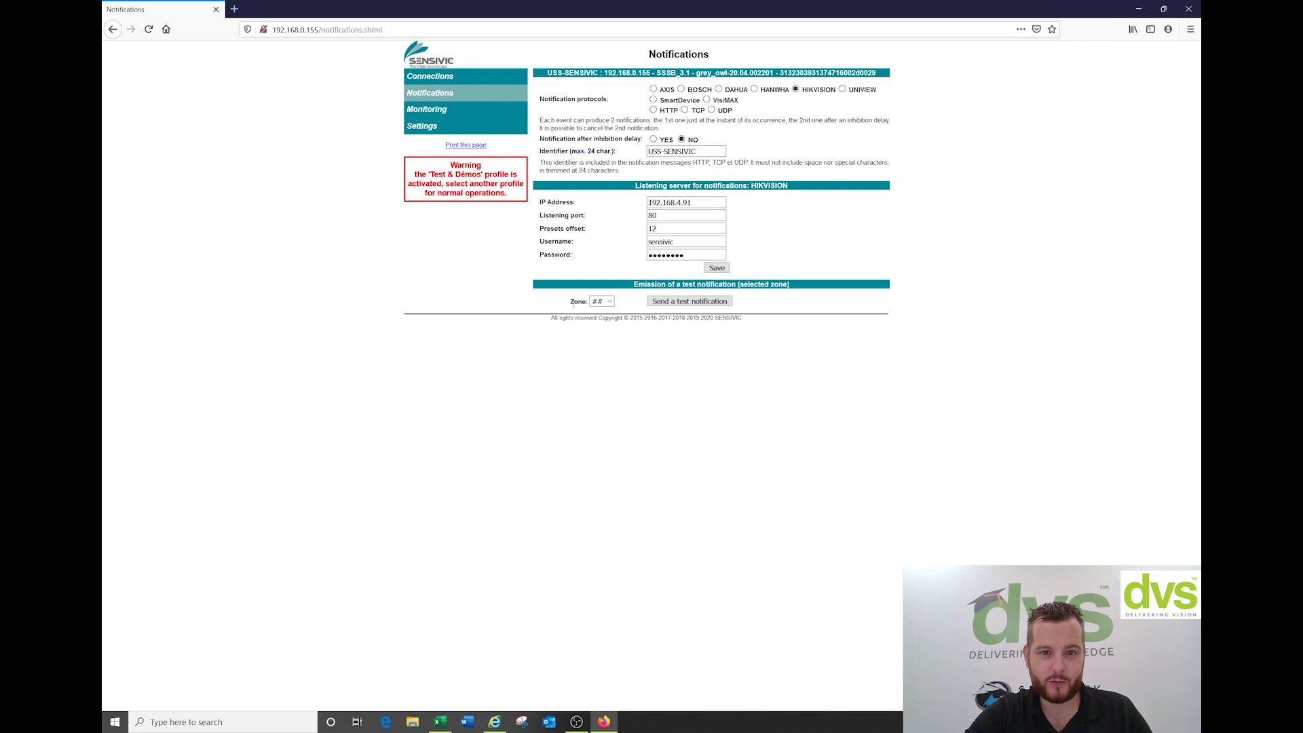
# Step: Switch to the camera live view and recall Preset 1 to frame the street
pyautogui.click(494, 721)
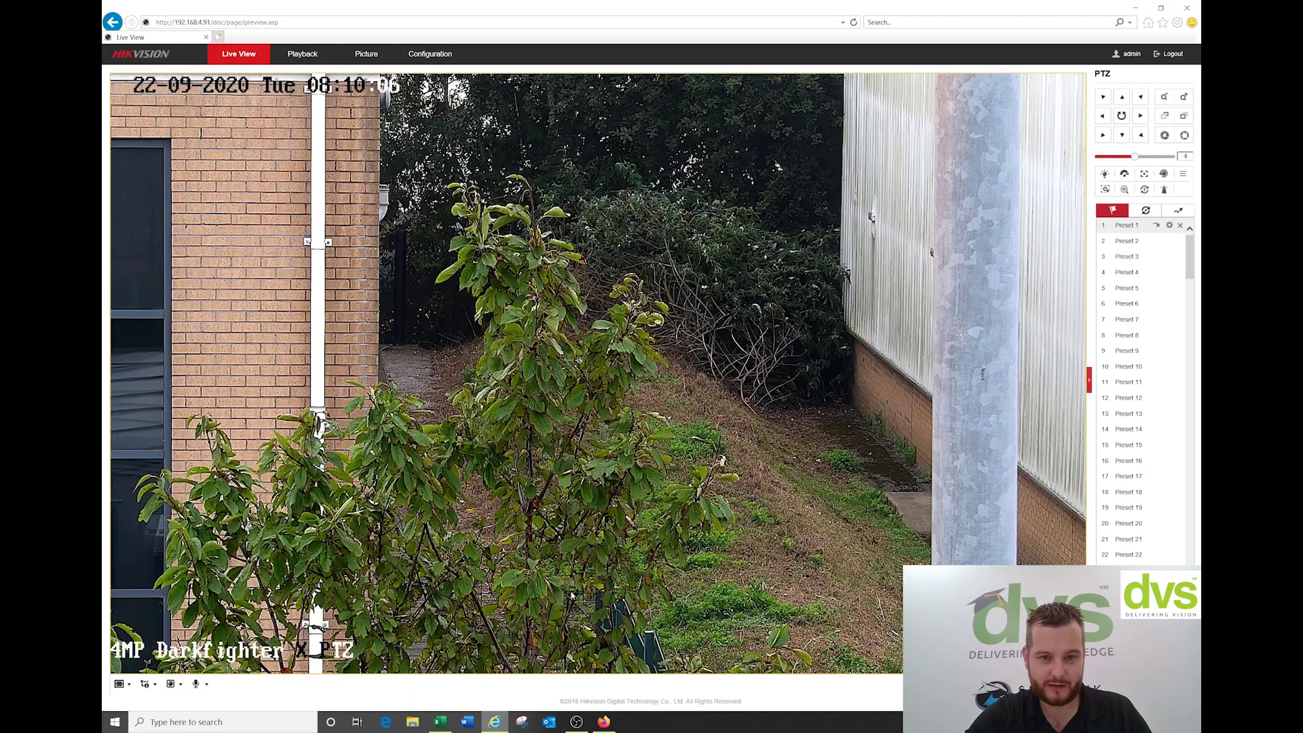
pyautogui.click(1156, 224)
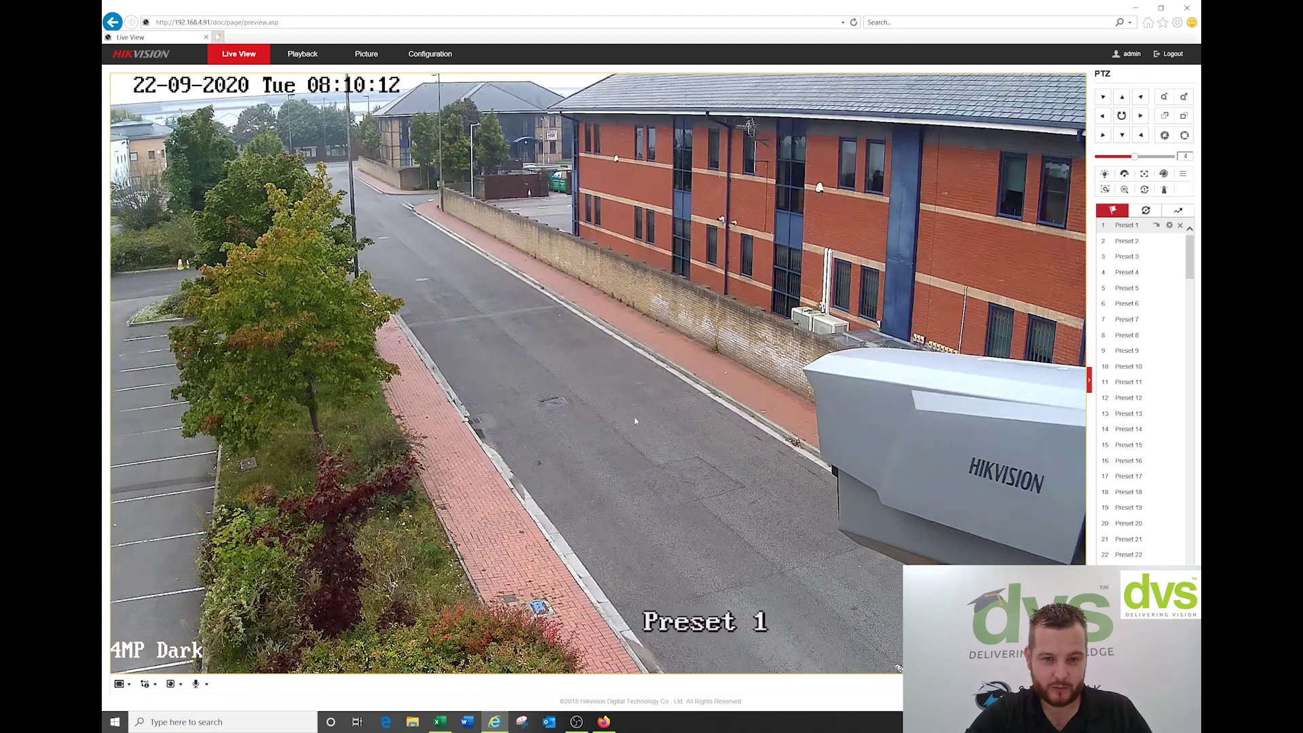
# Step: Send a zone 00 test notification and watch the camera turn to Preset 14's grassy slope
pyautogui.click(598, 723)
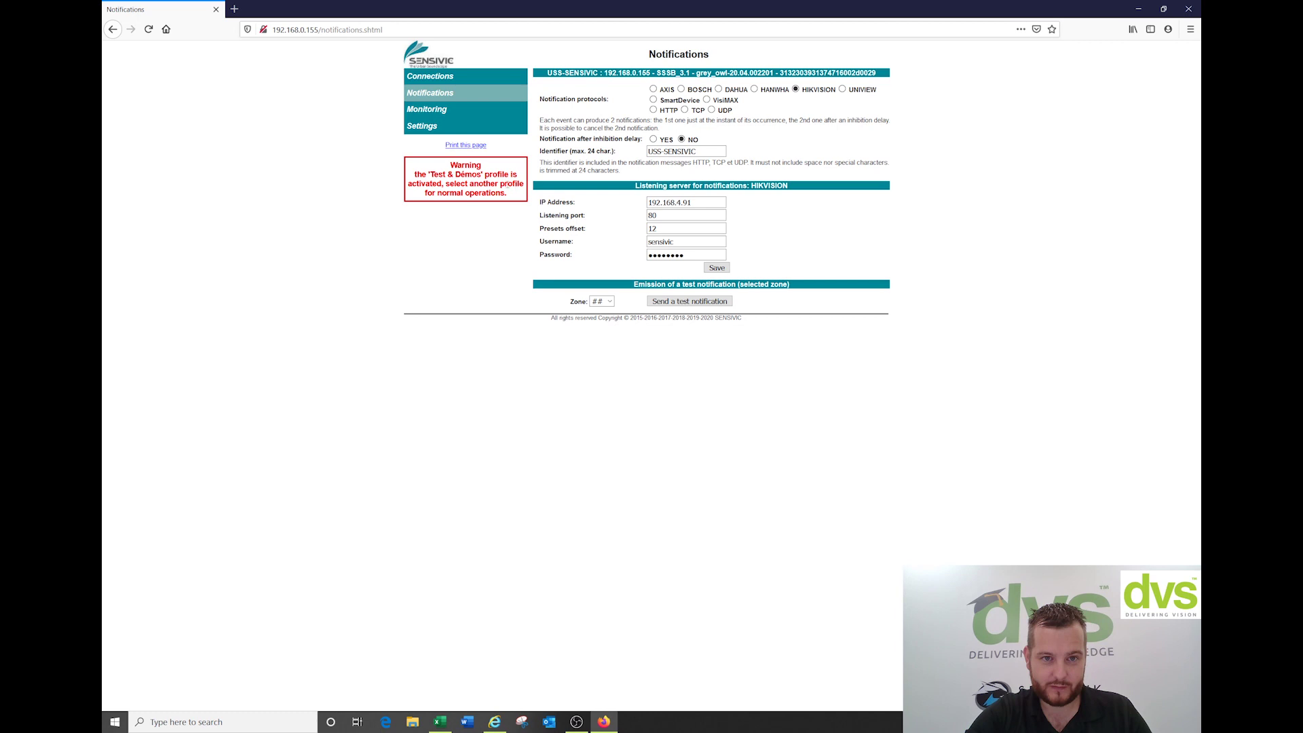
pyautogui.click(616, 301)
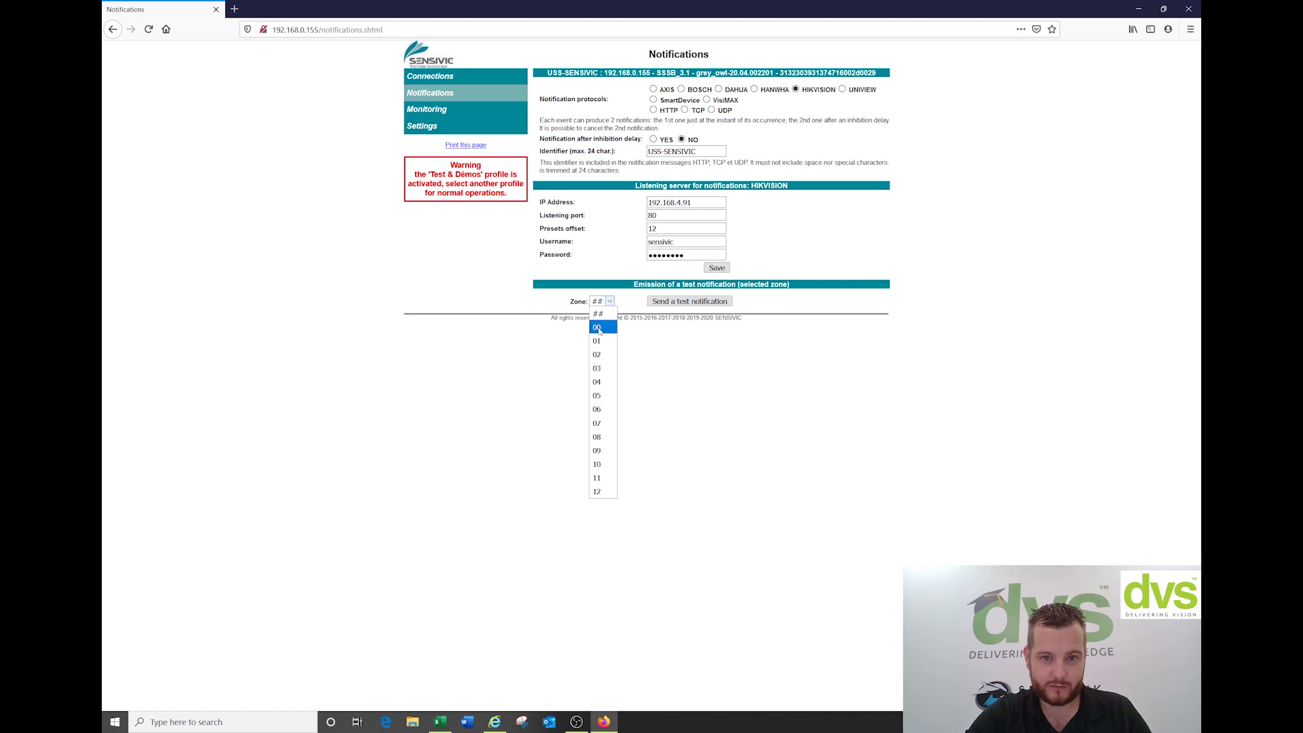
pyautogui.click(600, 324)
pyautogui.click(662, 303)
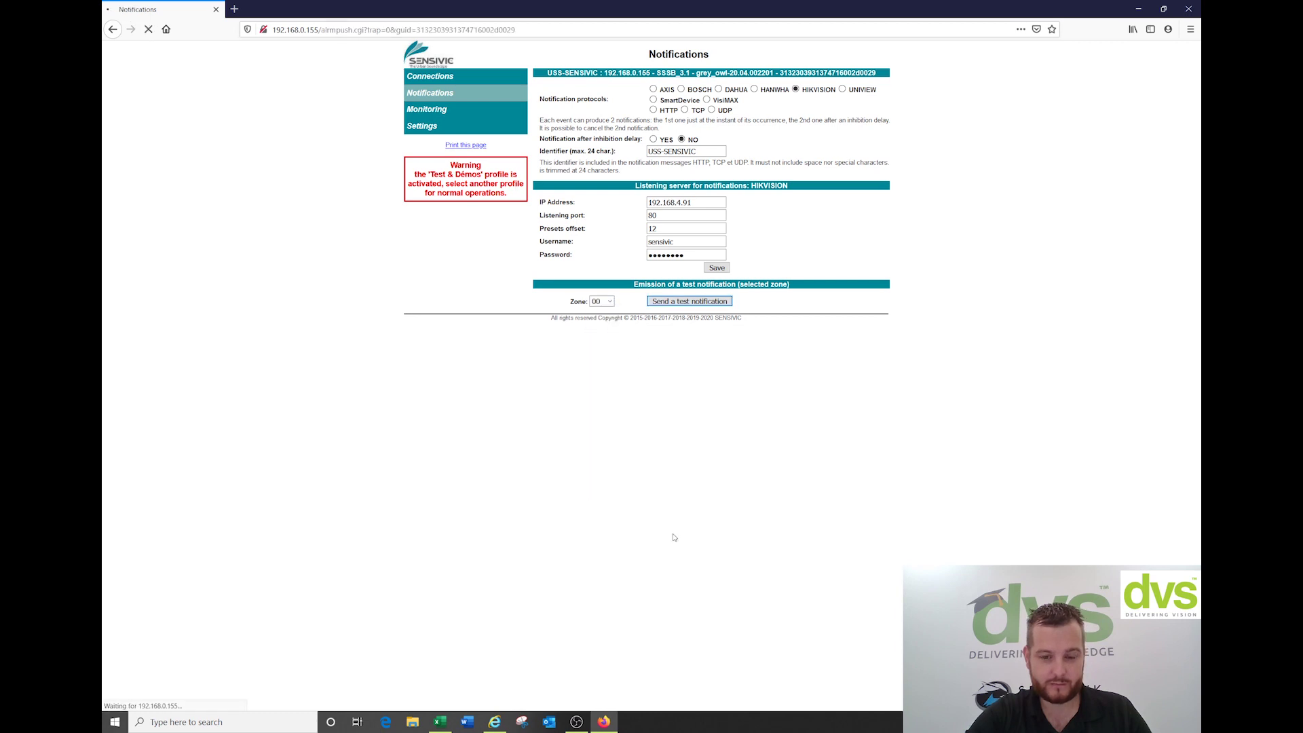
pyautogui.click(611, 302)
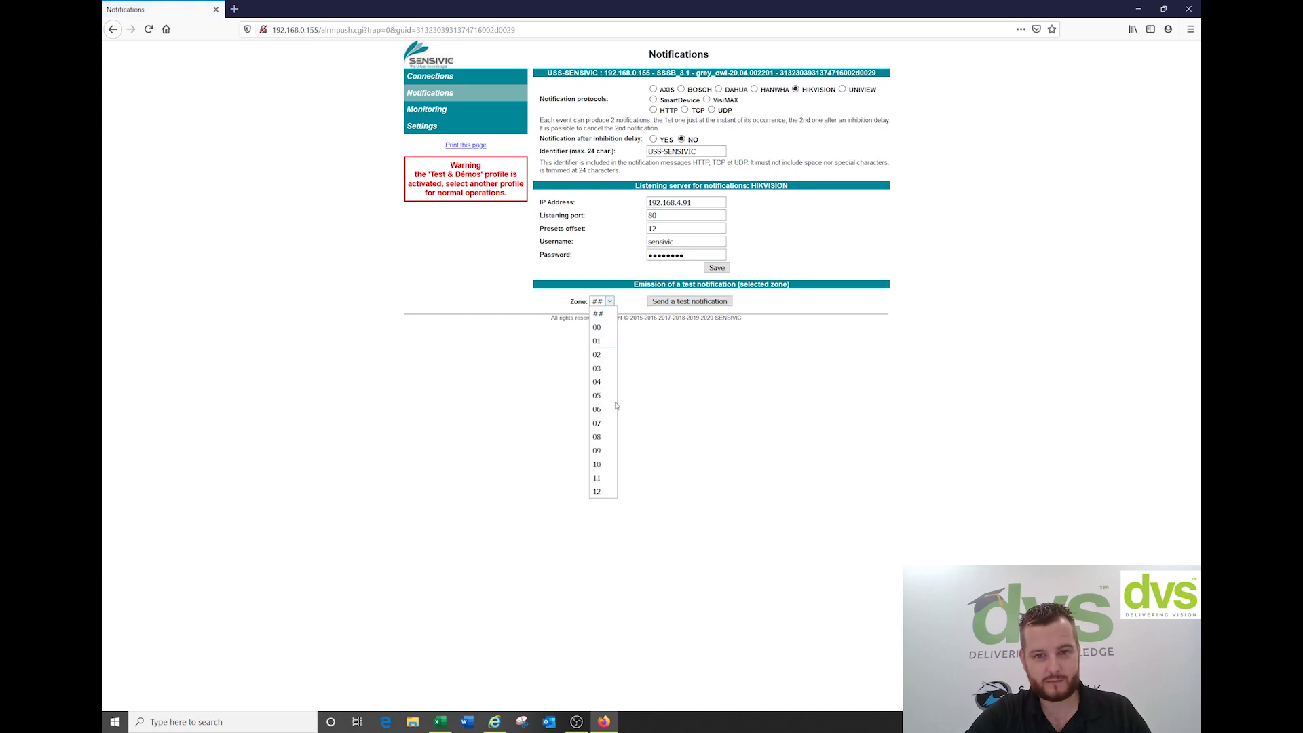
pyautogui.click(494, 722)
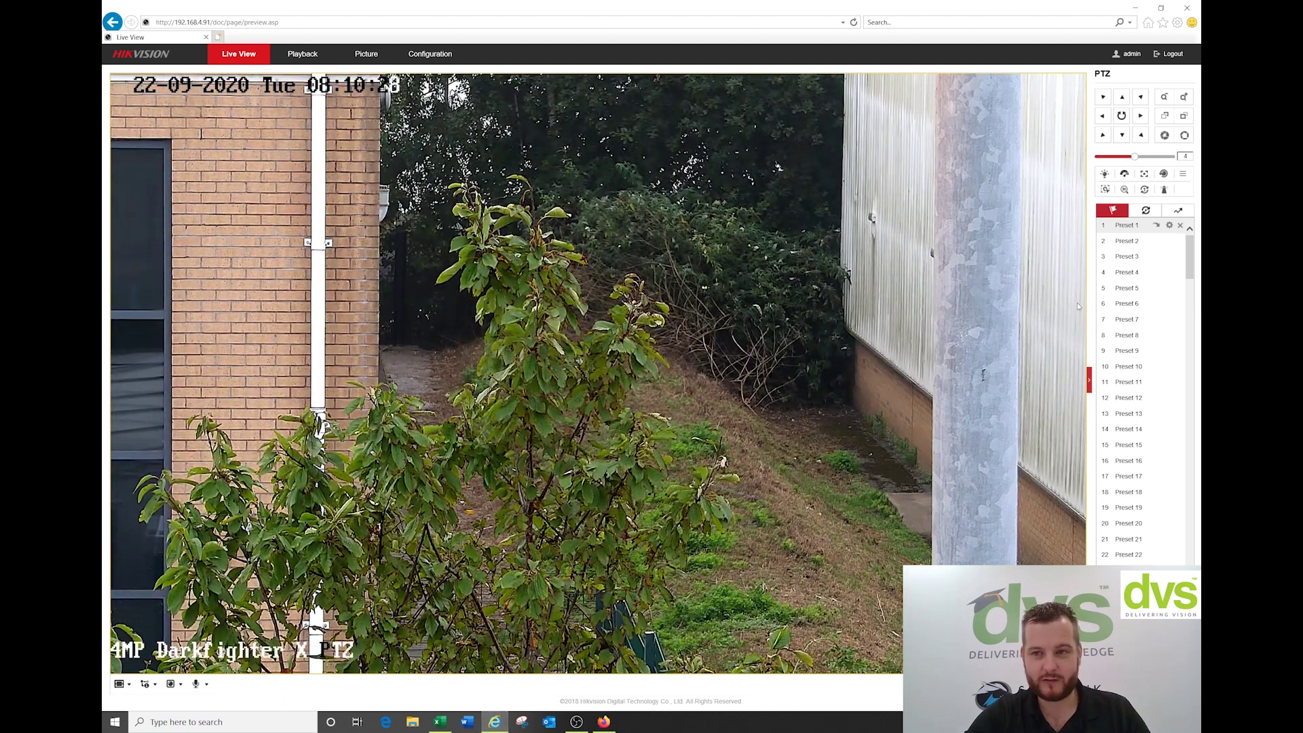
pyautogui.click(1155, 225)
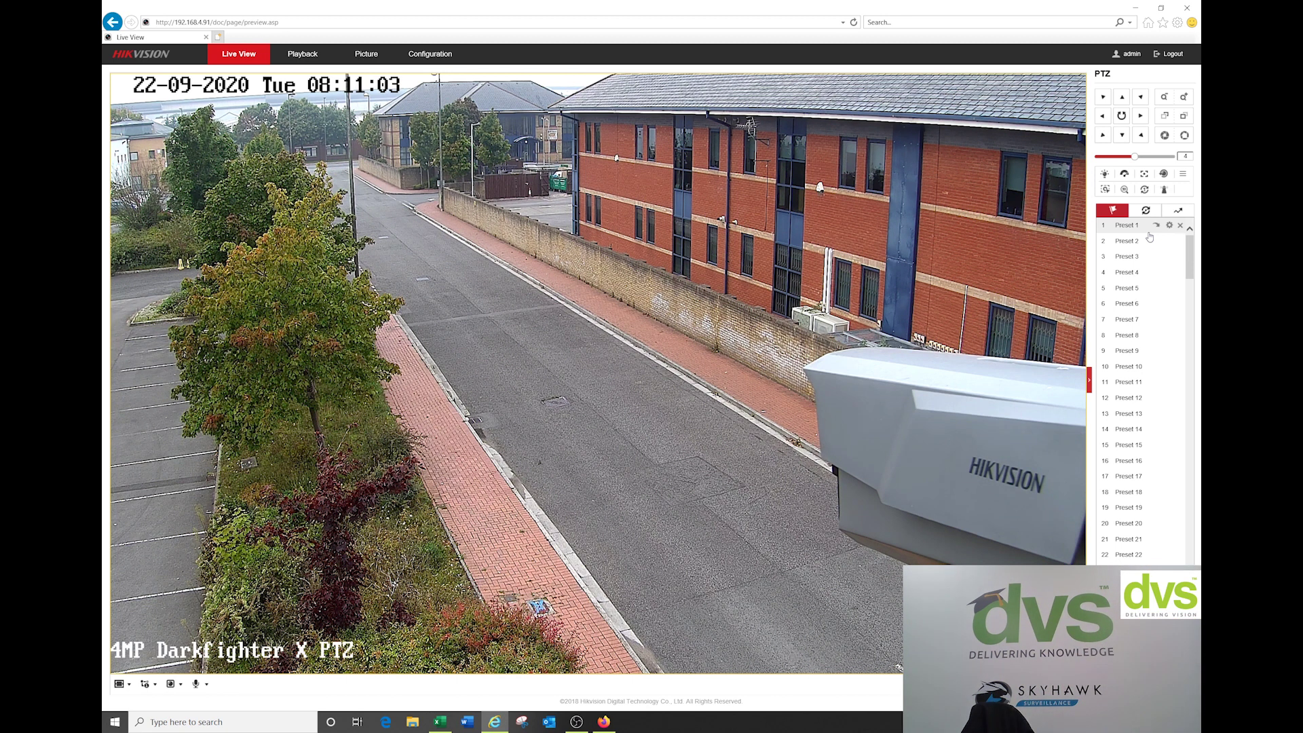
pyautogui.click(1148, 233)
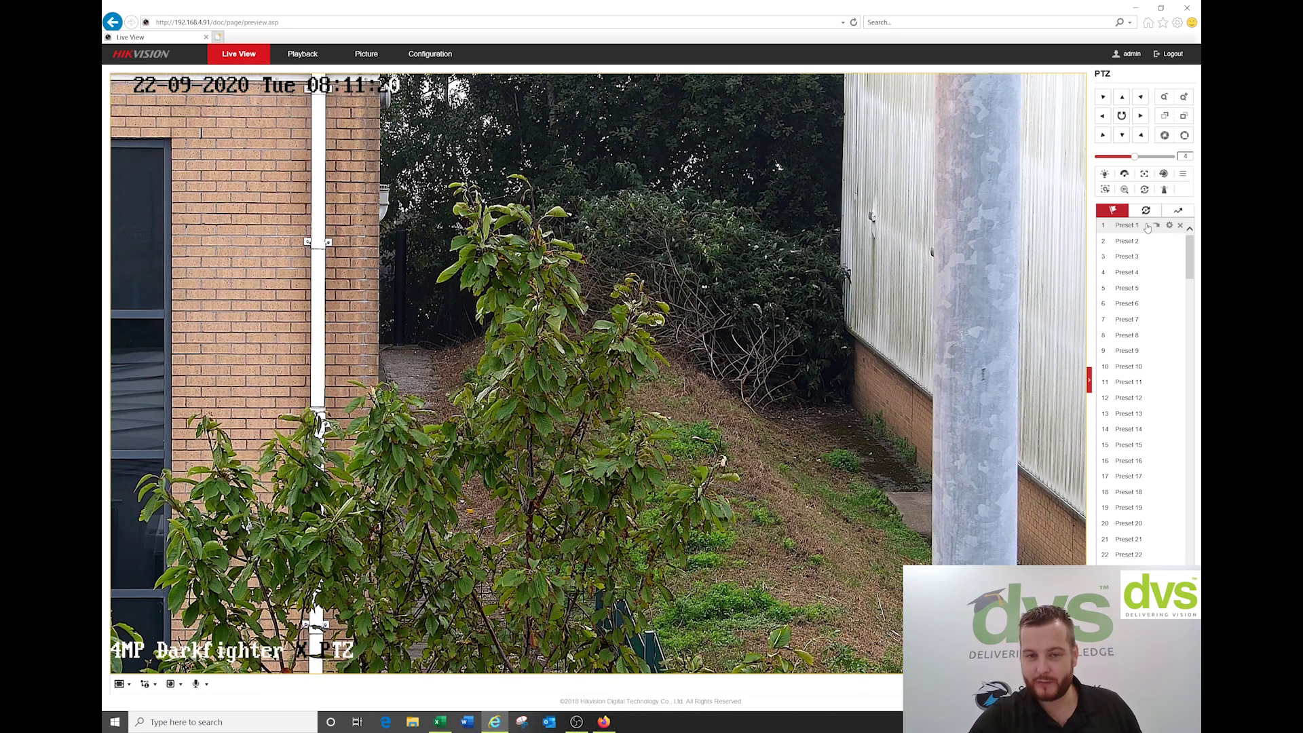
# Step: Recall the Preset 1 street view on the camera, then return to Sound-Scanner
pyautogui.click(1146, 226)
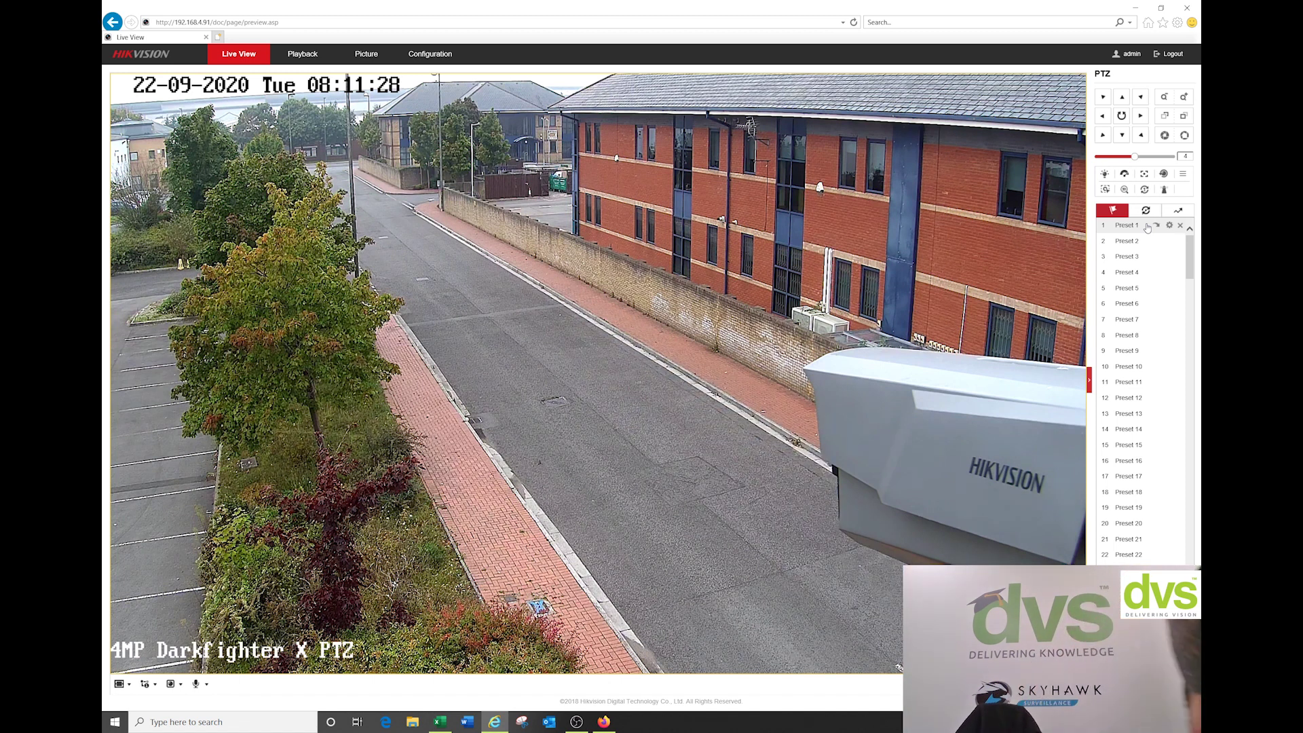
pyautogui.click(1147, 227)
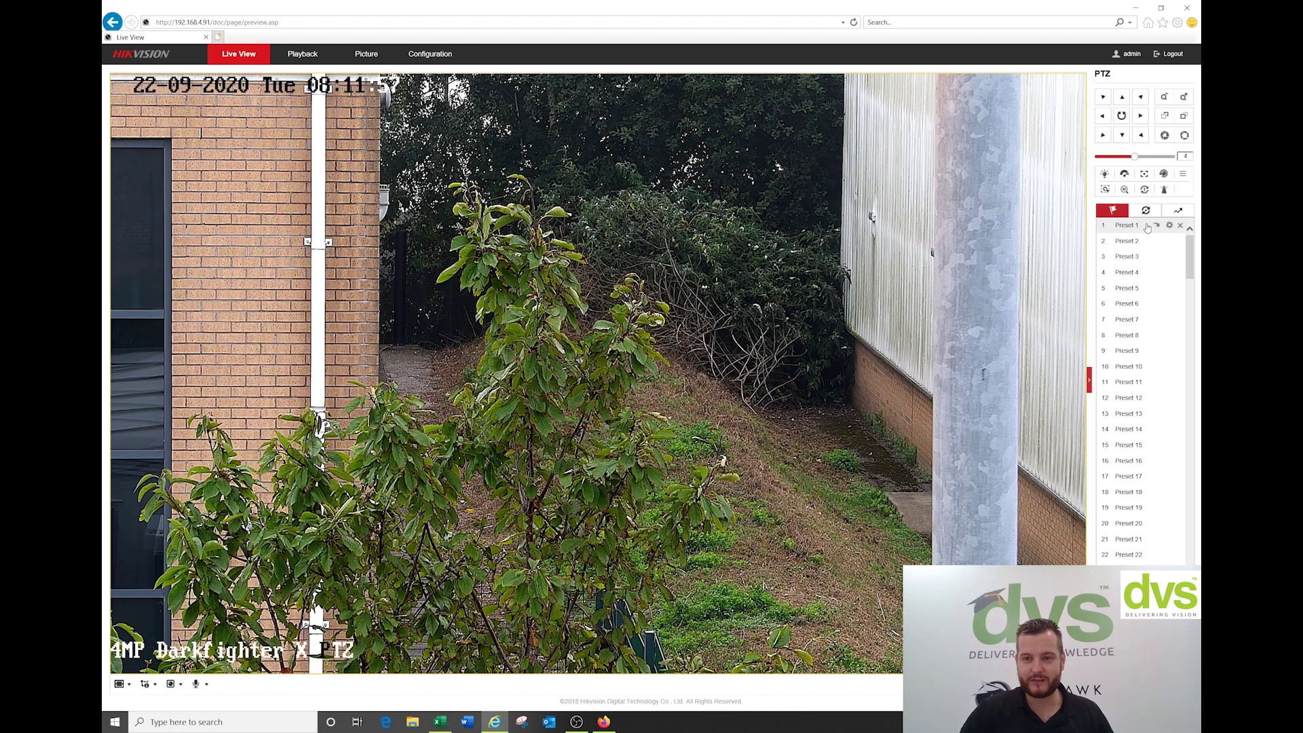
pyautogui.click(1157, 225)
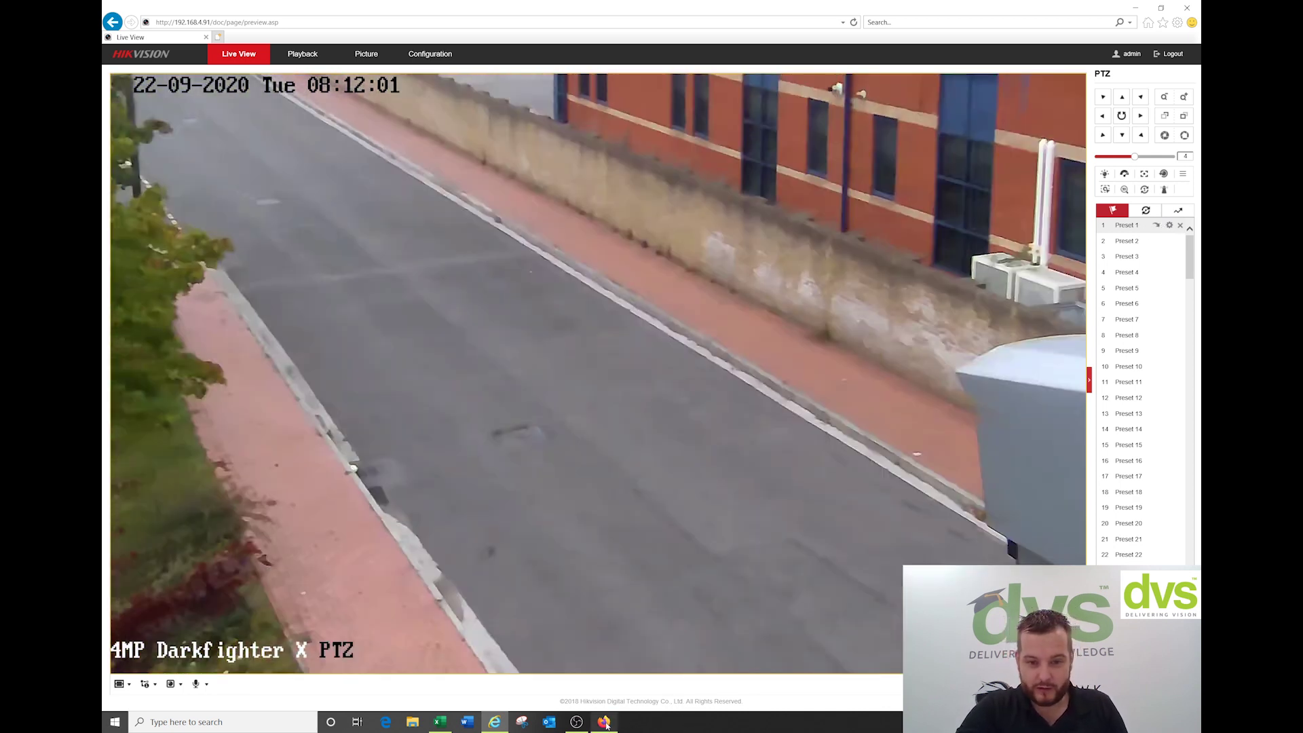
pyautogui.click(603, 721)
# Step: Check the Settings Profile dropdown, keeping Tests & Demos selected
pyautogui.click(437, 110)
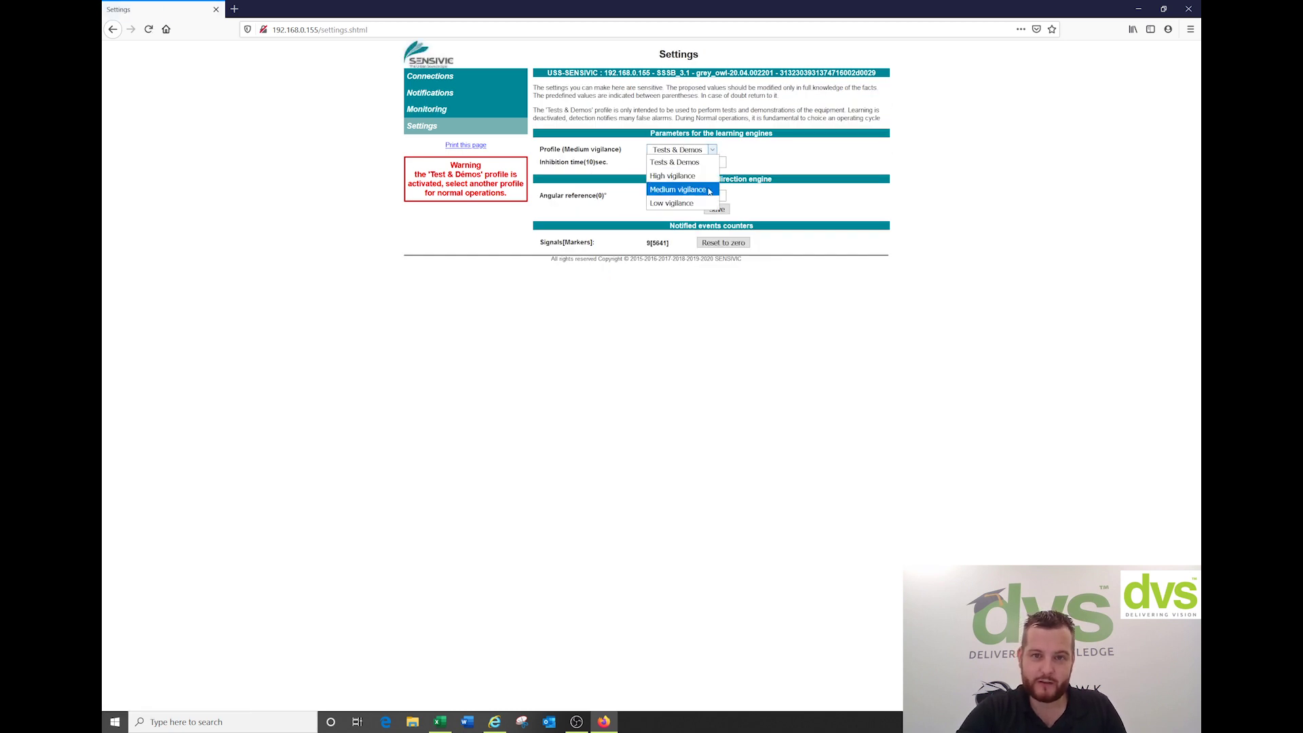
pyautogui.click(809, 212)
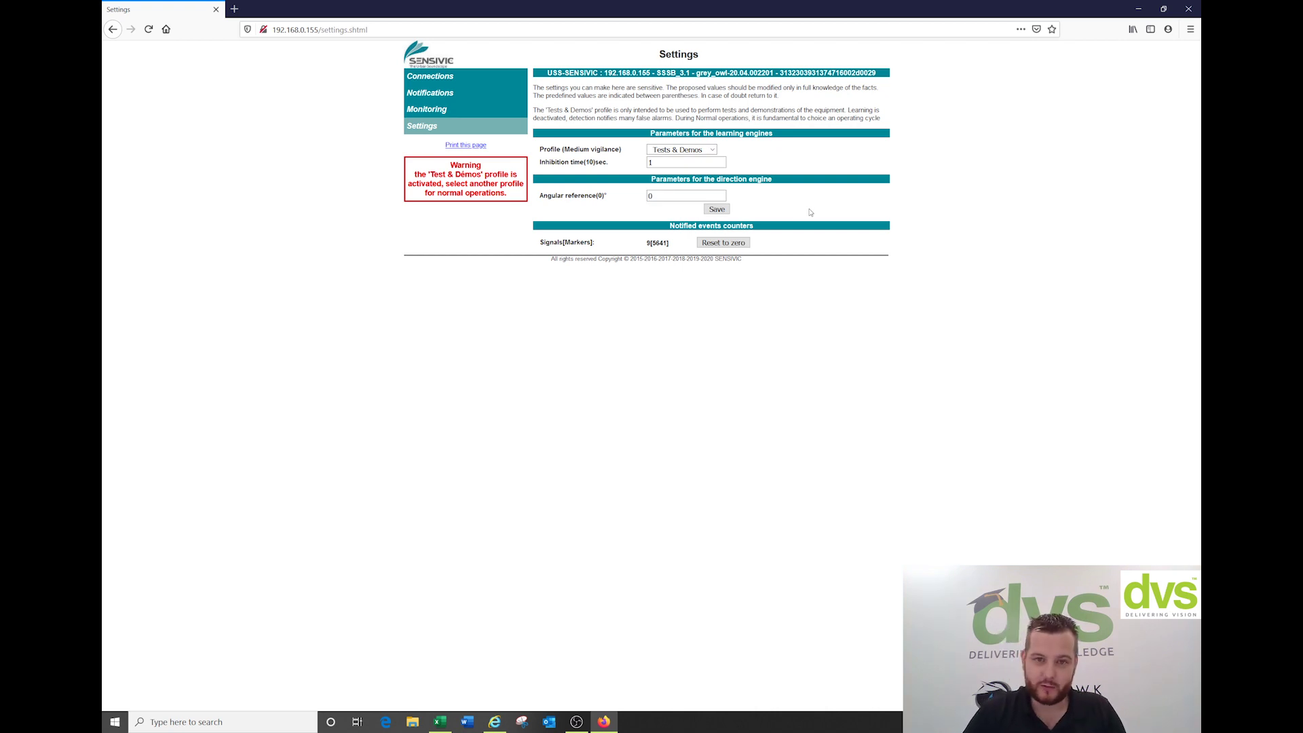